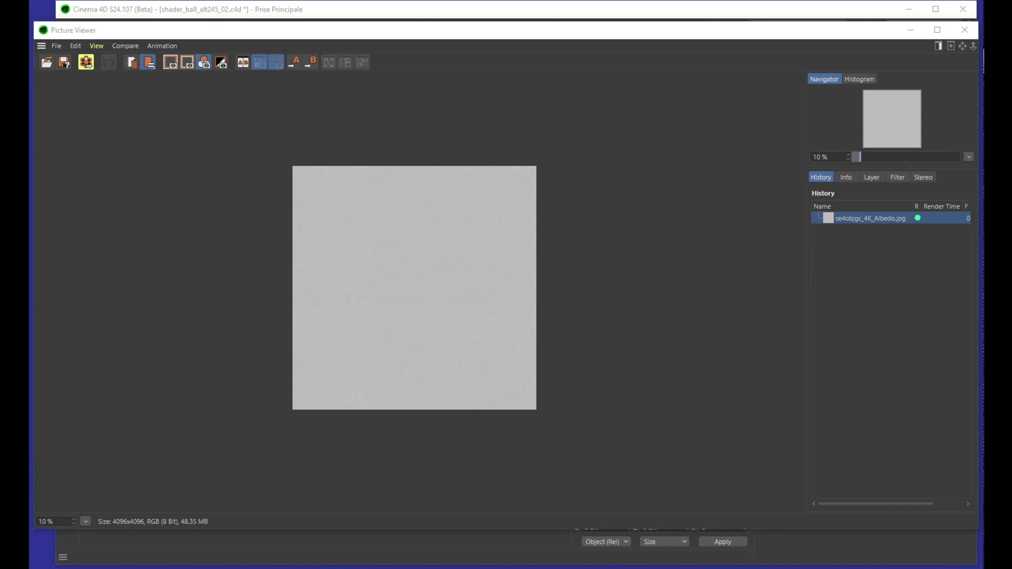
- Examine the metalness, normal, roughness and albedo texture maps in the Picture Viewer and close it
left_click_drag(271, 279, 337, 274)
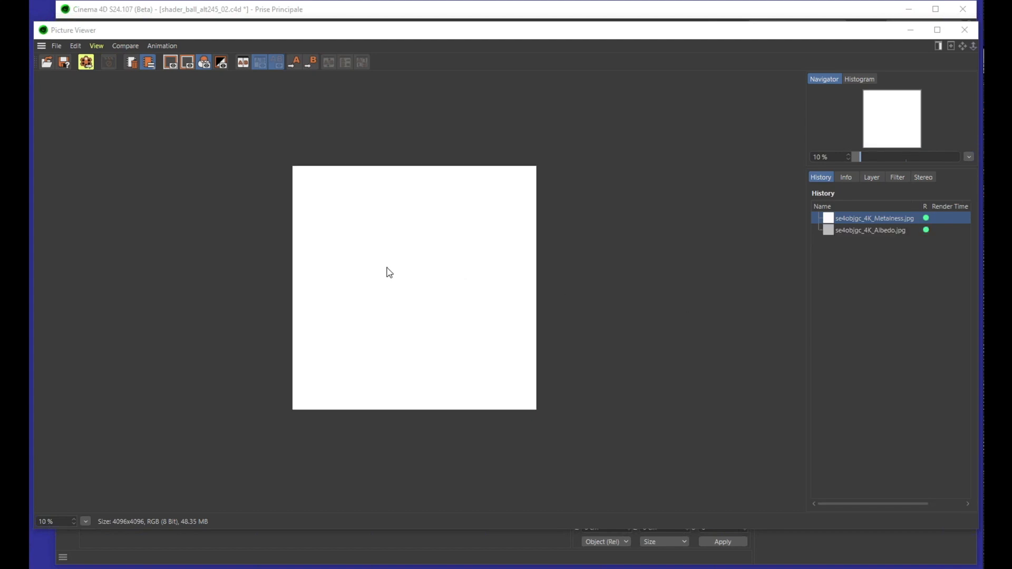
scroll(397, 262, "up", 5)
scroll(399, 257, "down", 4)
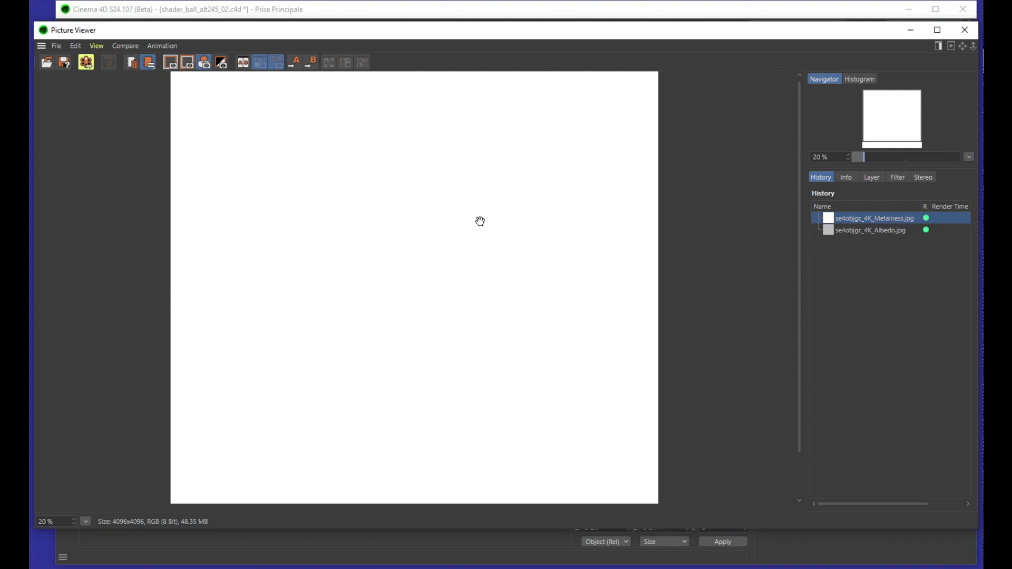
scroll(479, 220, "down", 1)
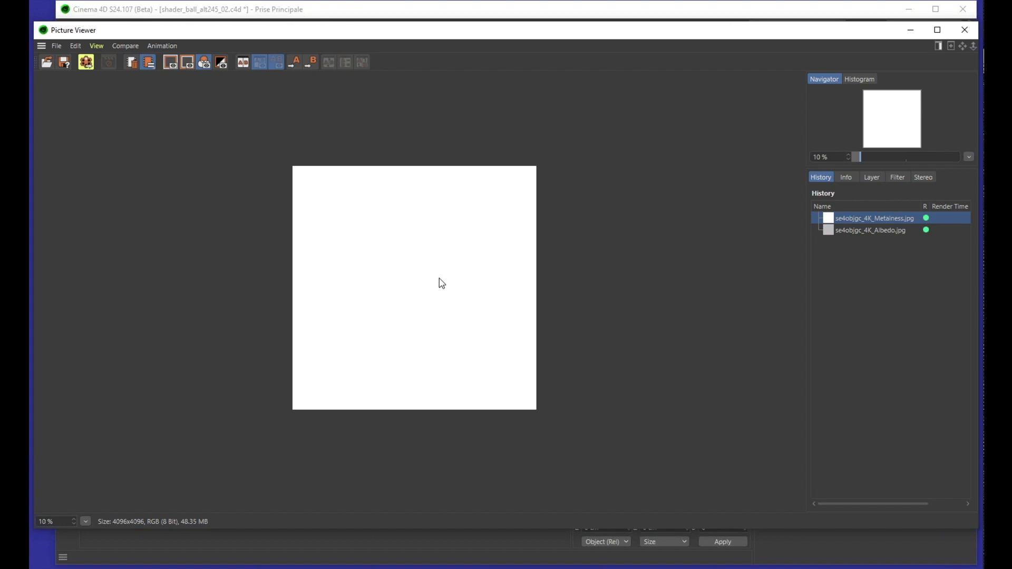
scroll(441, 282, "up", 3)
scroll(439, 279, "down", 2)
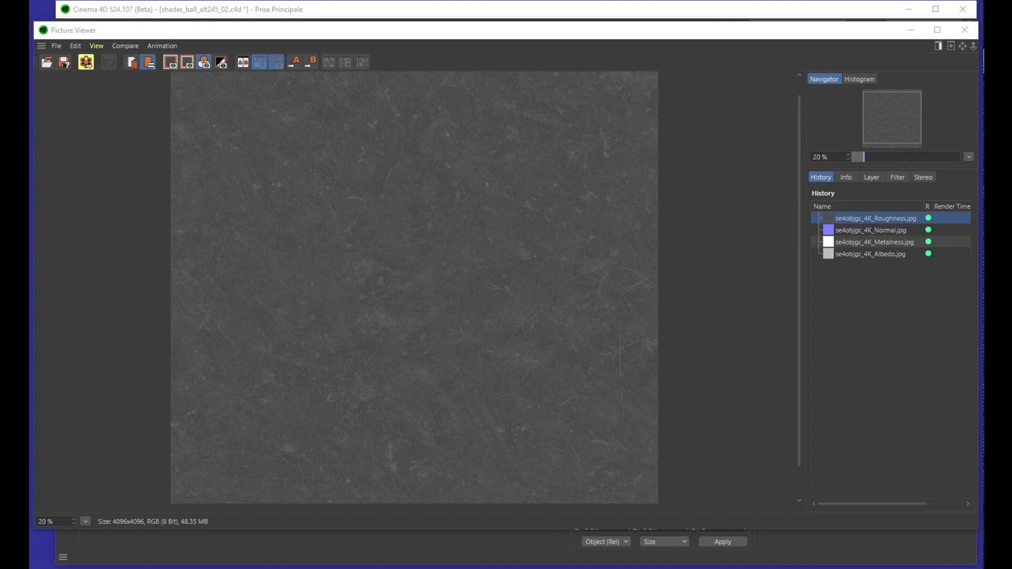
left_click(886, 233)
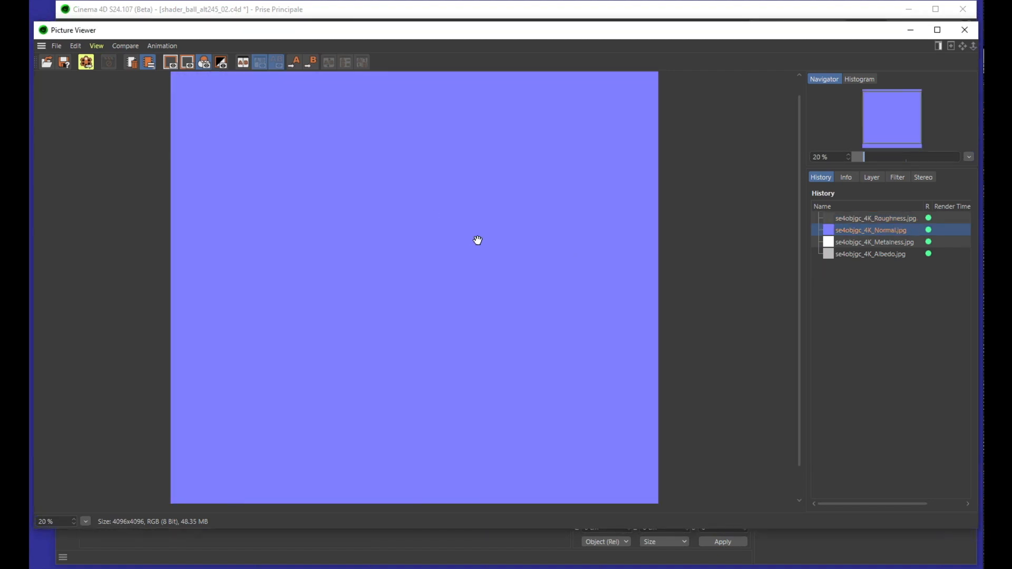
left_click(885, 218)
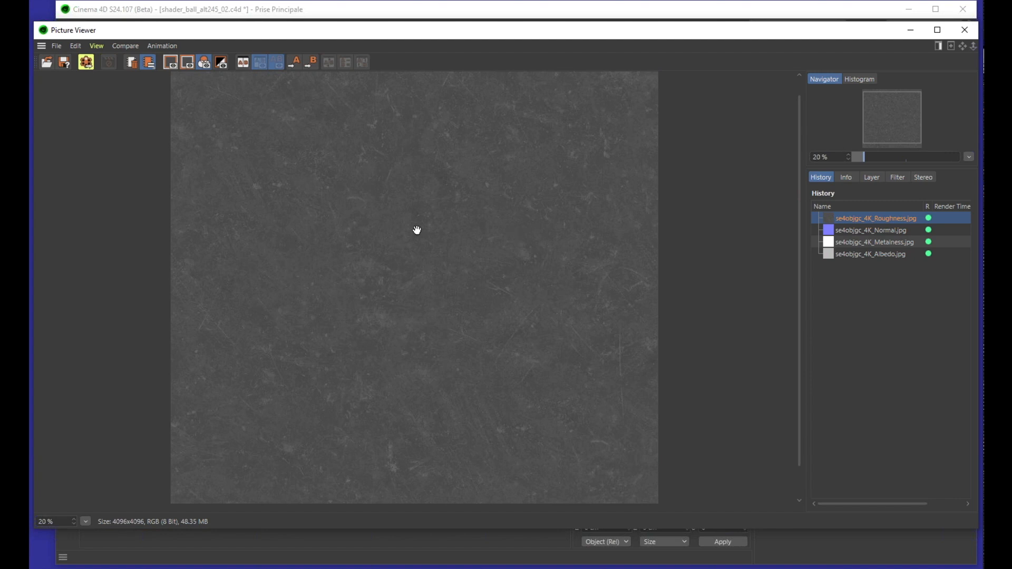
left_click(873, 256)
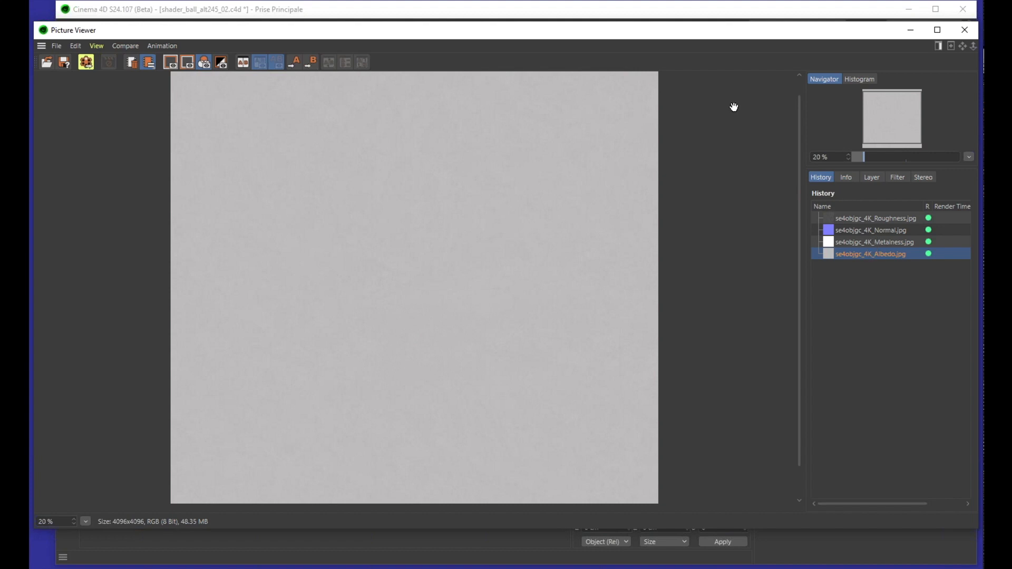
left_click(964, 30)
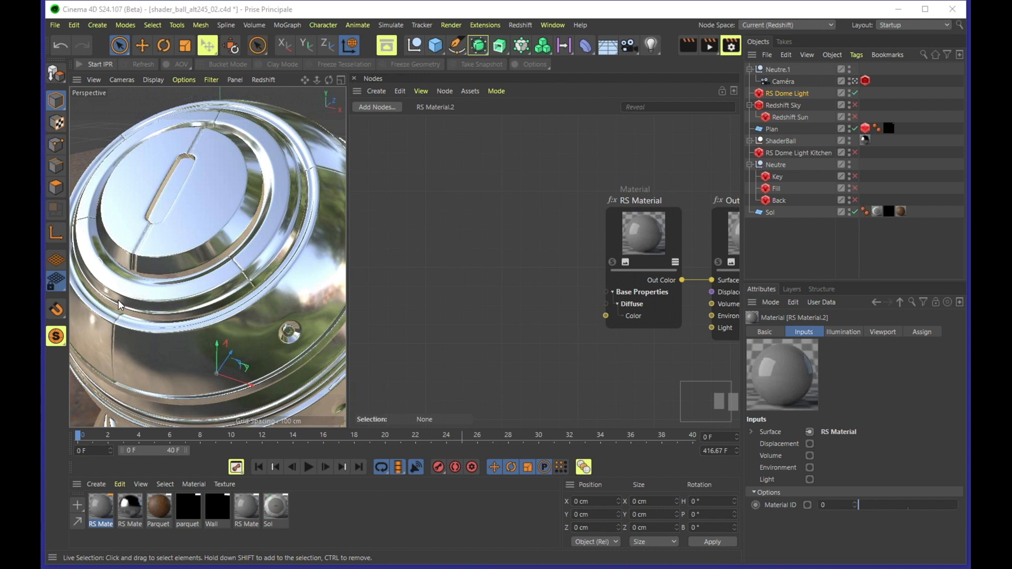
- Load the roughness, metalness, normal and albedo maps as texture nodes in the RS Material.2 graph and check the dark texture's file path
left_click_drag(120, 305, 469, 234)
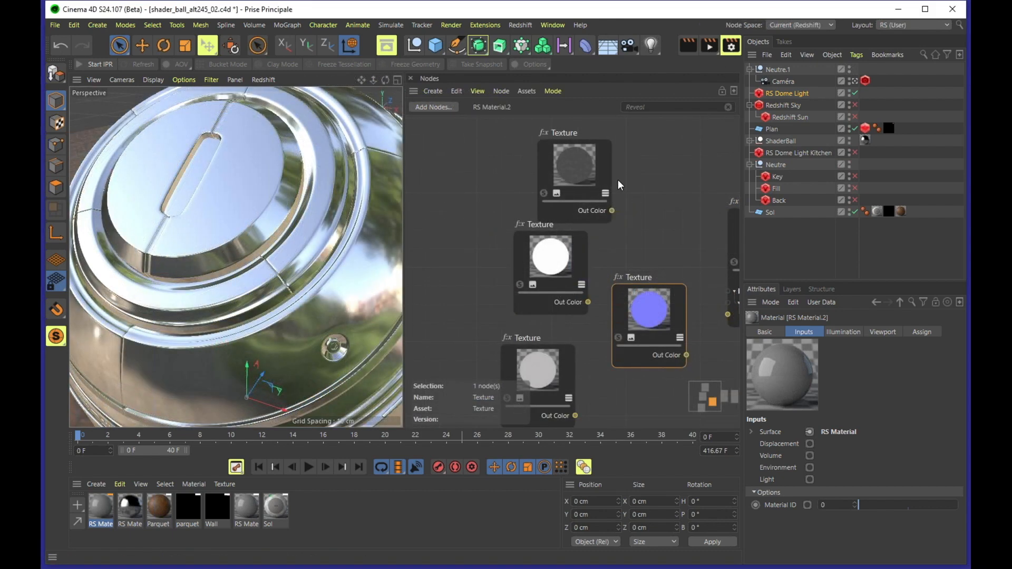
middle_click_drag(650, 226, 608, 224)
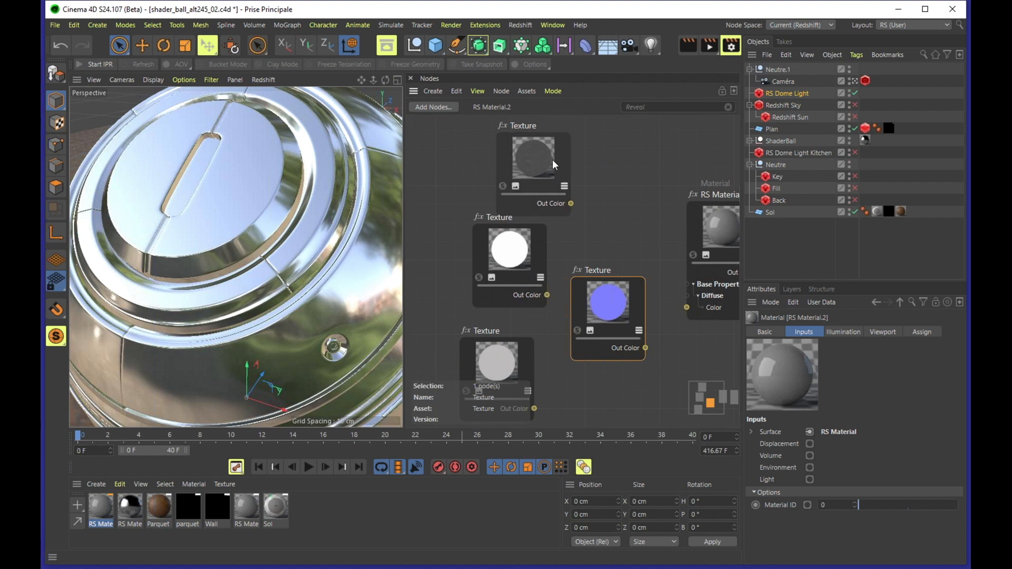
left_click(540, 154)
left_click_drag(540, 153, 547, 147)
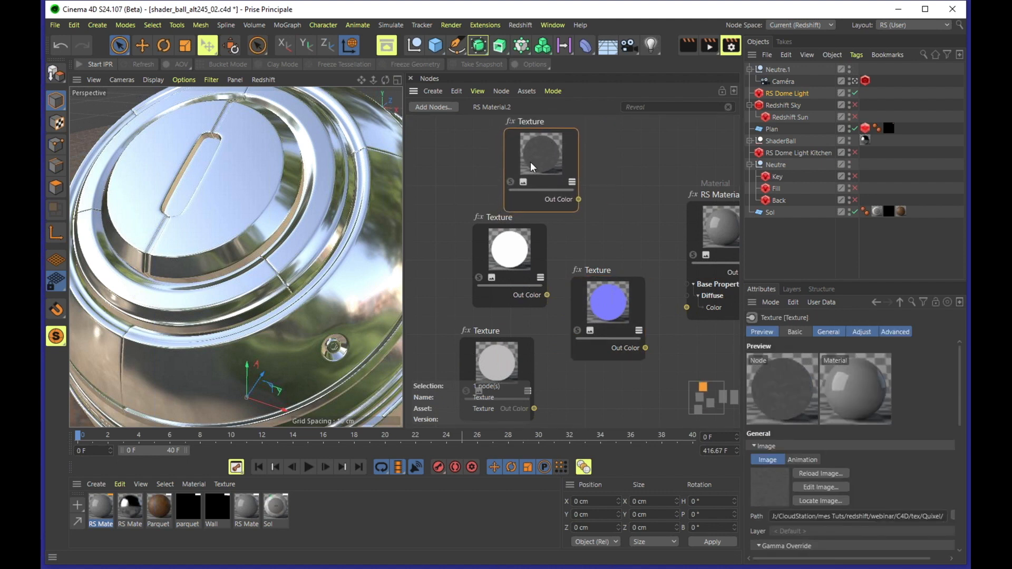
middle_click_drag(571, 151, 563, 175)
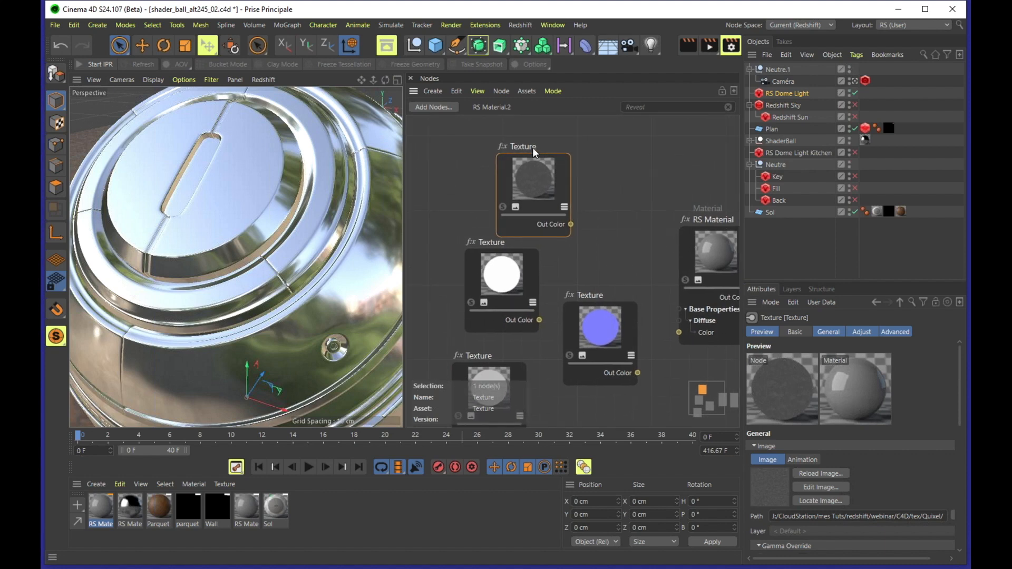
left_click_drag(524, 151, 516, 153)
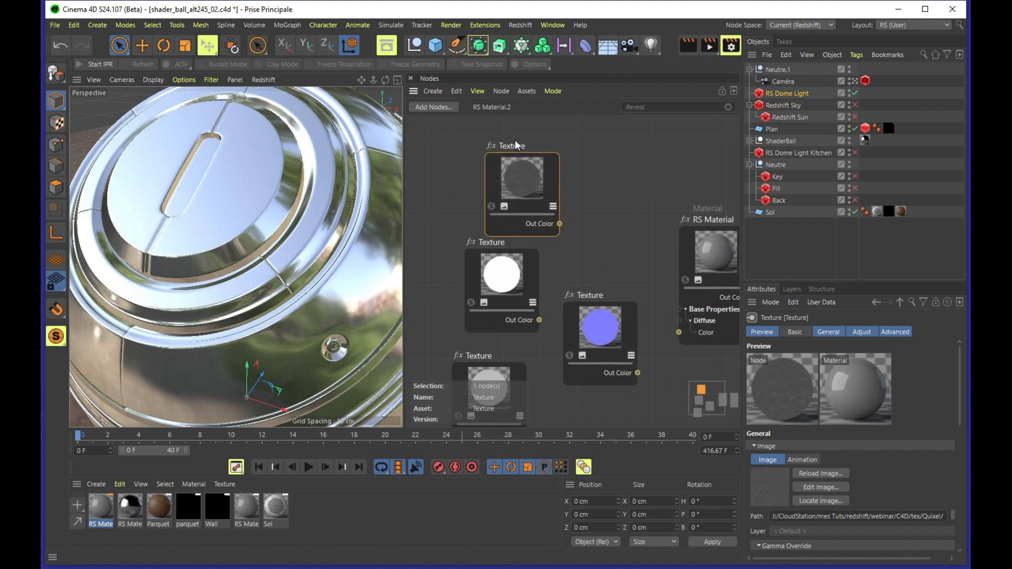
left_click_drag(520, 158, 518, 149)
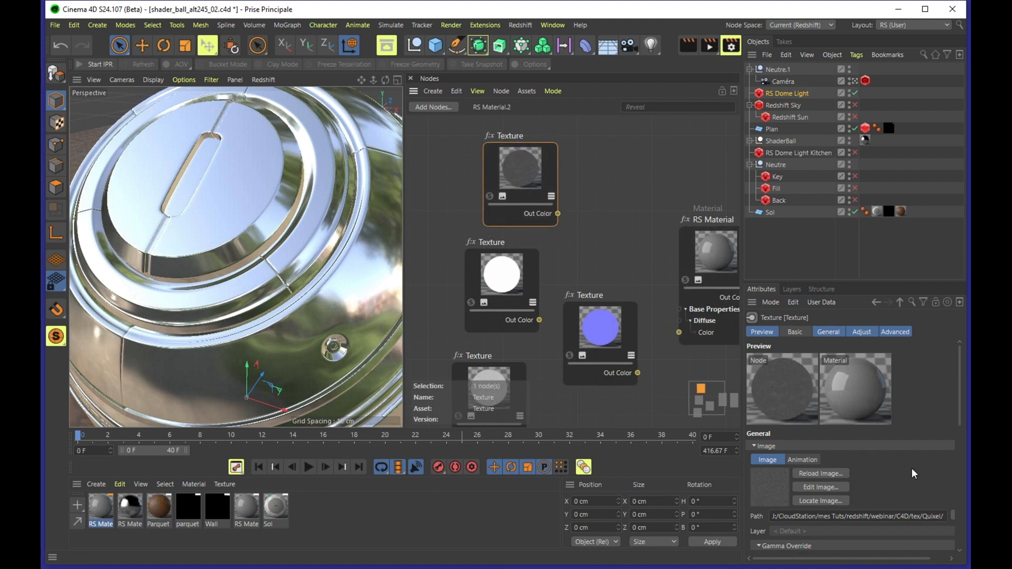
triple_click(819, 517)
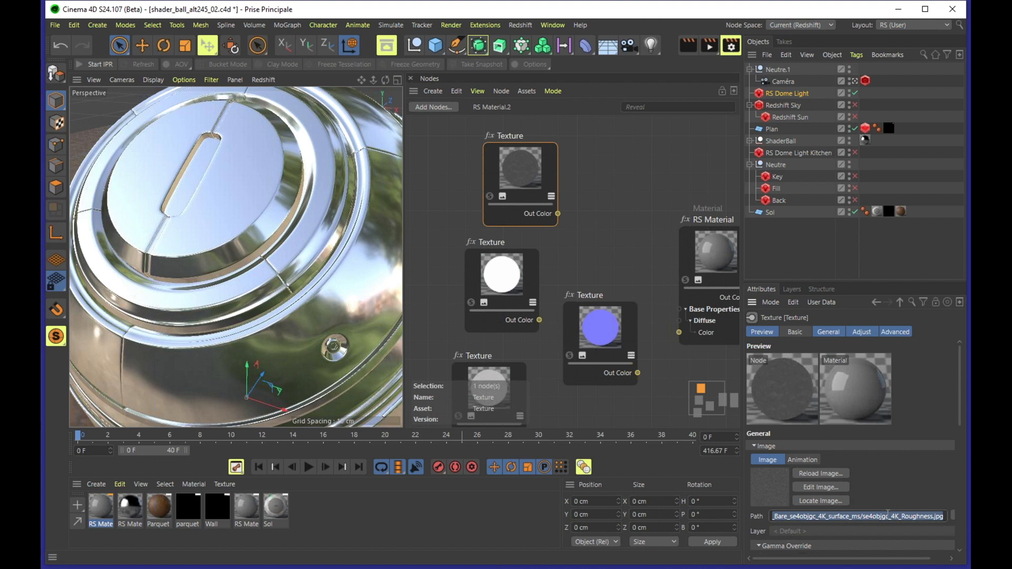
left_click(921, 519)
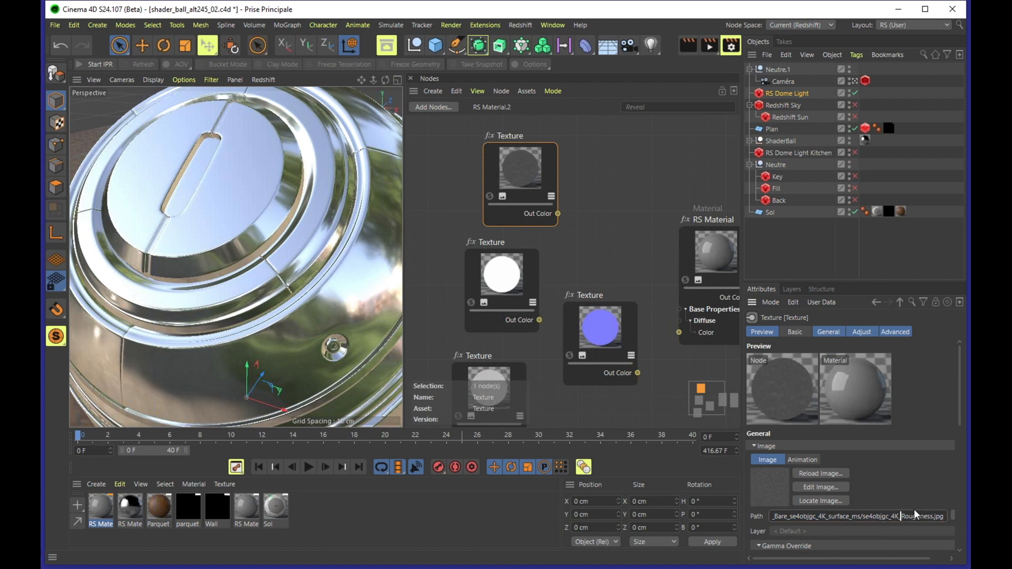
- Arrange the texture nodes with the albedo on top, the normal in the middle, the roughness beside it and the metalness below
left_click_drag(530, 179, 473, 194)
mouse_move(450, 259)
left_mouse_down()
mouse_move(440, 287)
mouse_move(433, 263)
left_mouse_up()
left_click(506, 372)
left_click_drag(506, 372, 546, 152)
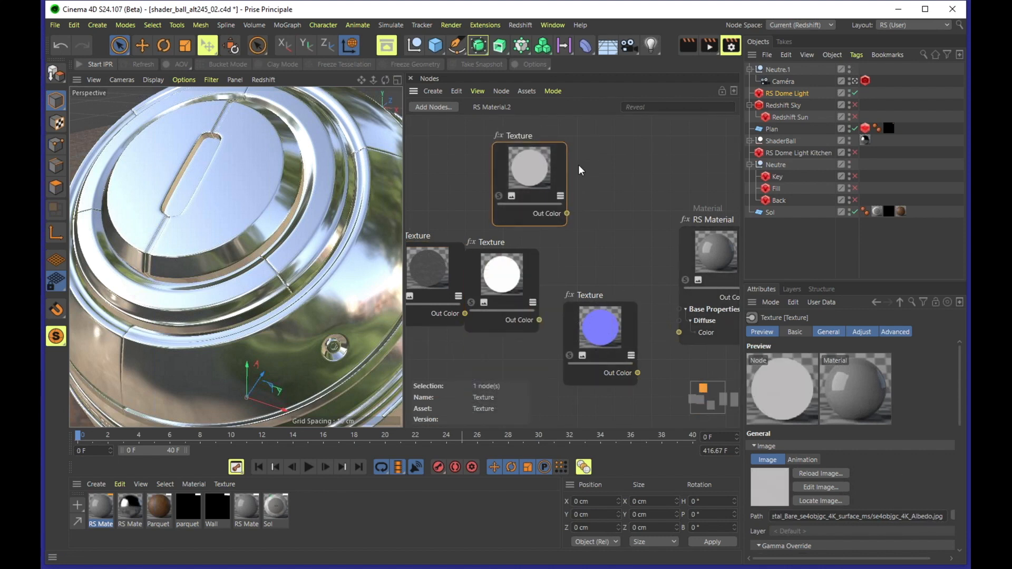
left_click_drag(507, 283, 489, 390)
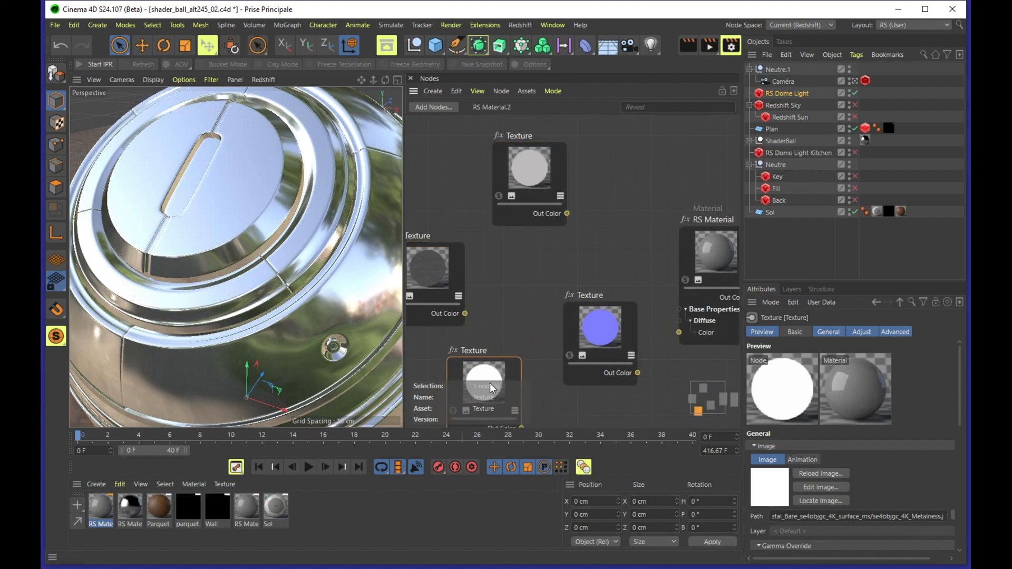
left_click_drag(605, 327, 530, 286)
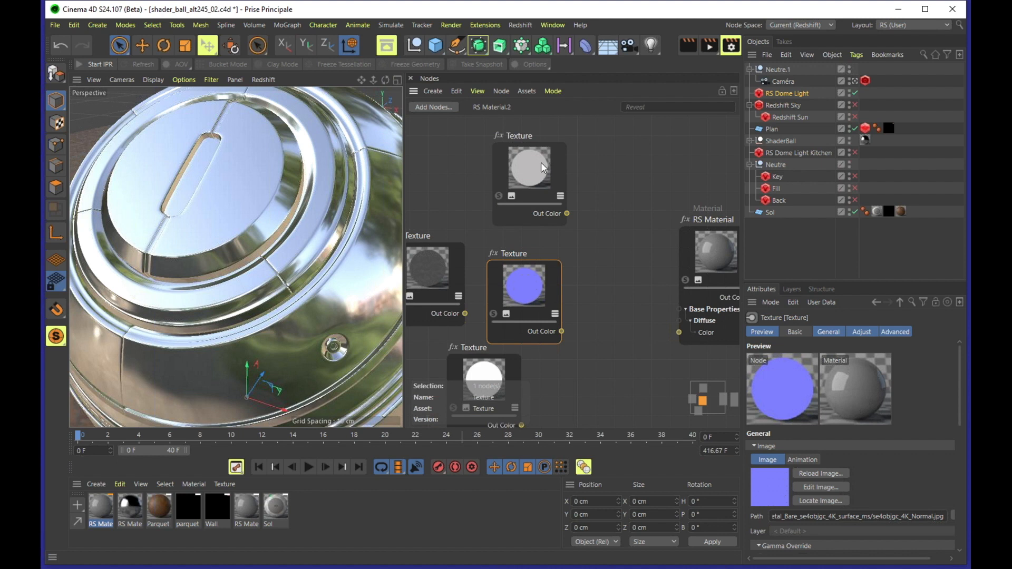
left_click_drag(543, 168, 551, 170)
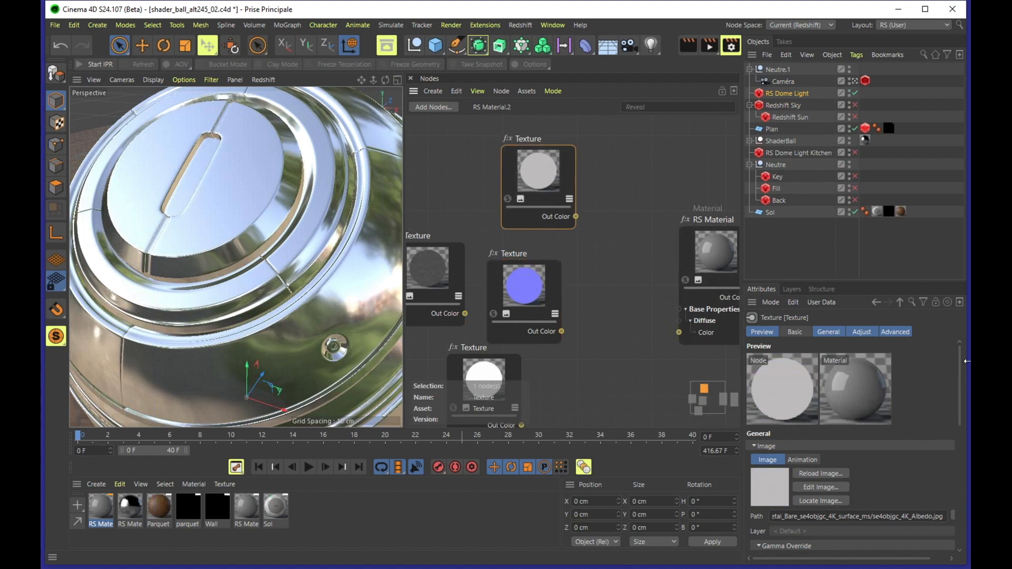
mouse_move(961, 364)
left_mouse_down()
mouse_move(960, 403)
mouse_move(960, 347)
left_mouse_up()
left_click_drag(543, 169, 565, 148)
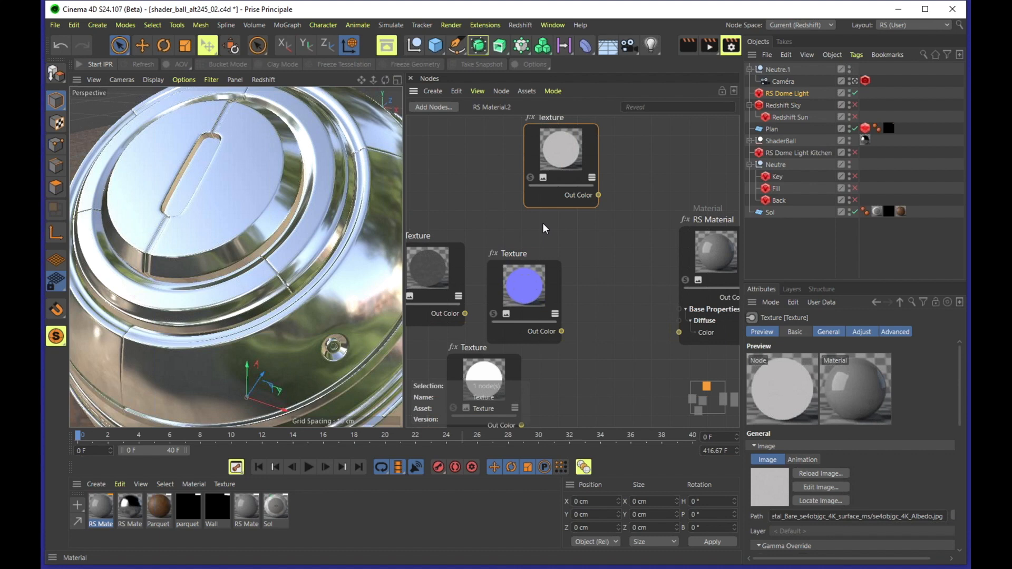
- Enable the gamma override on the normal, roughness and metalness texture nodes
left_click_drag(536, 280, 540, 266)
scroll(962, 372, "down", 2)
scroll(963, 372, "down", 2)
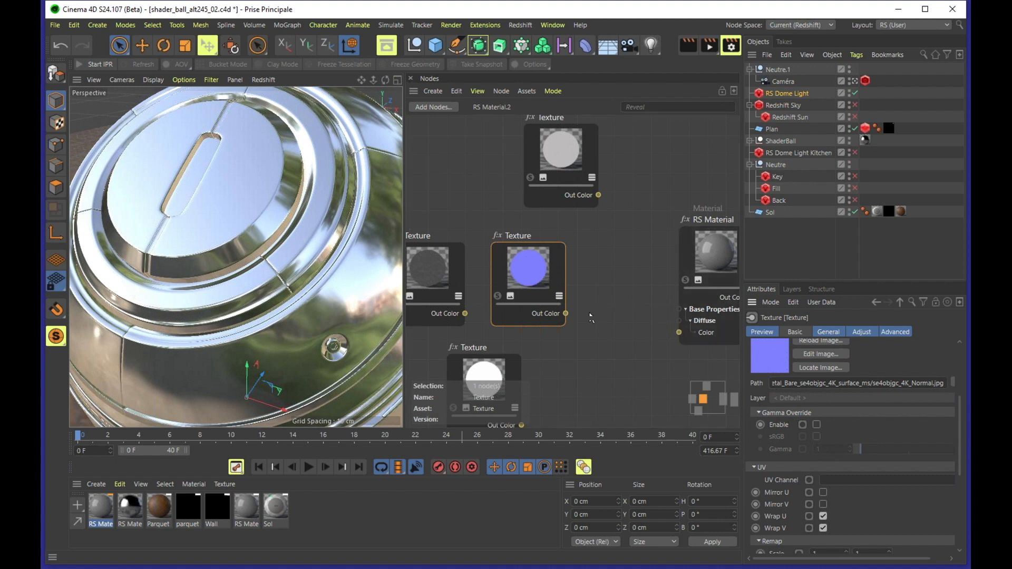
left_click(817, 425)
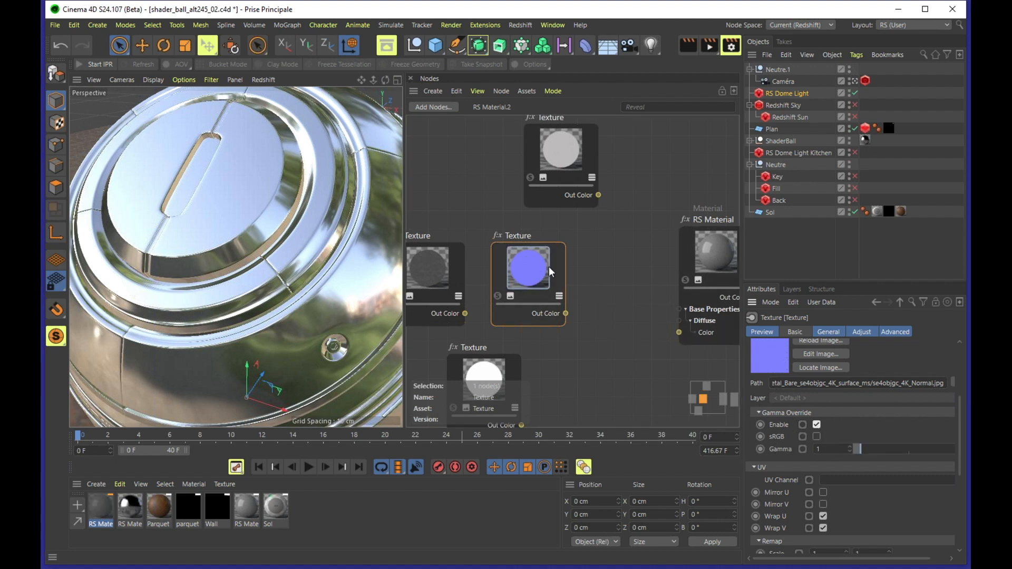
left_click_drag(444, 259, 453, 227)
left_click(817, 425)
left_click_drag(498, 367, 485, 328)
left_click(817, 425)
- Move the RS Material node closer and connect the albedo texture to its diffuse color
middle_click_drag(595, 317, 615, 307)
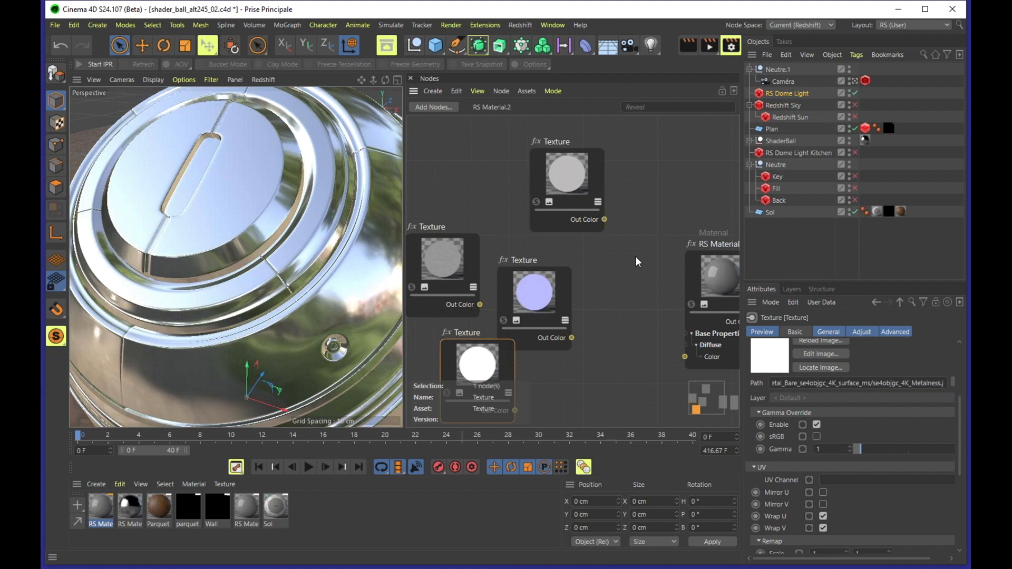
left_click_drag(563, 156, 564, 153)
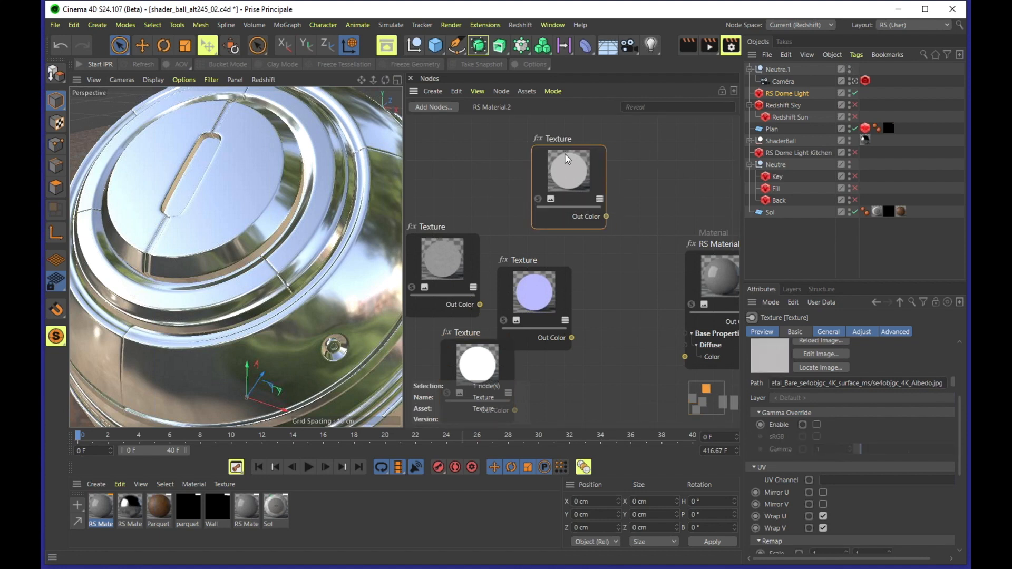
left_click_drag(712, 257, 688, 168)
left_click_drag(580, 189, 663, 268)
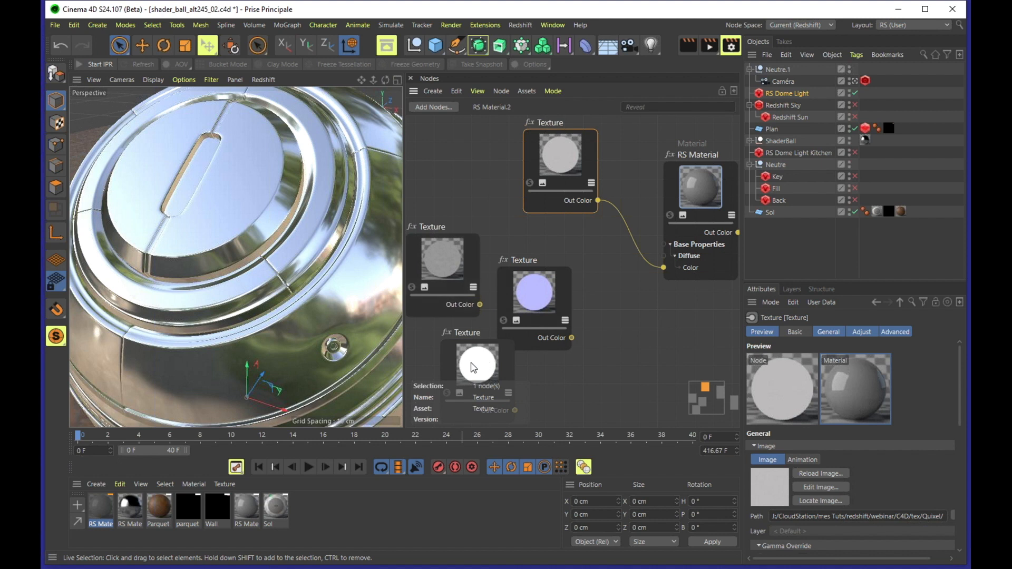
- Check the white texture's file path and set the RS Material's reflection Fresnel type to Metalness
left_click_drag(475, 362, 474, 358)
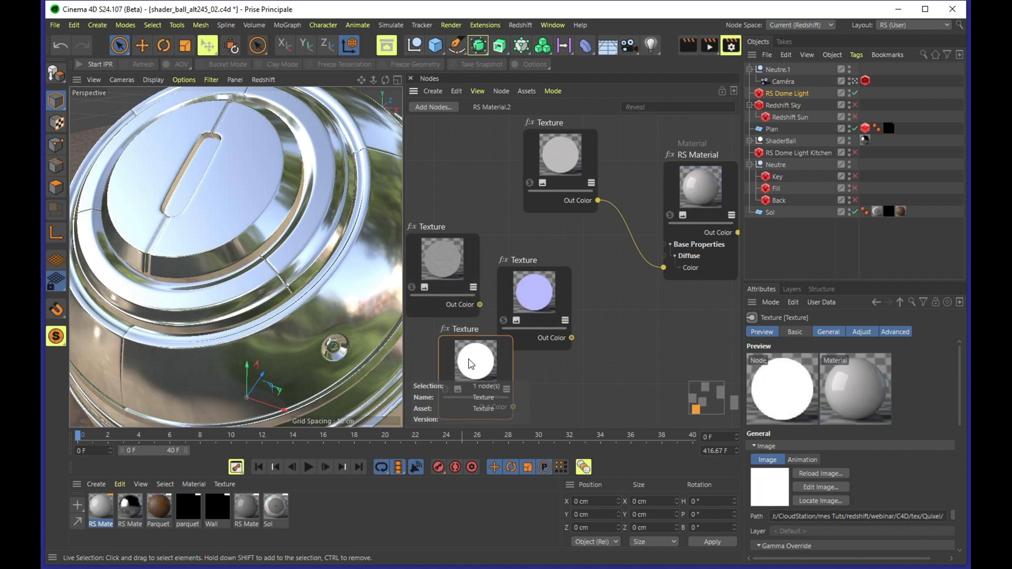
left_click(889, 516)
left_click_drag(943, 516, 951, 518)
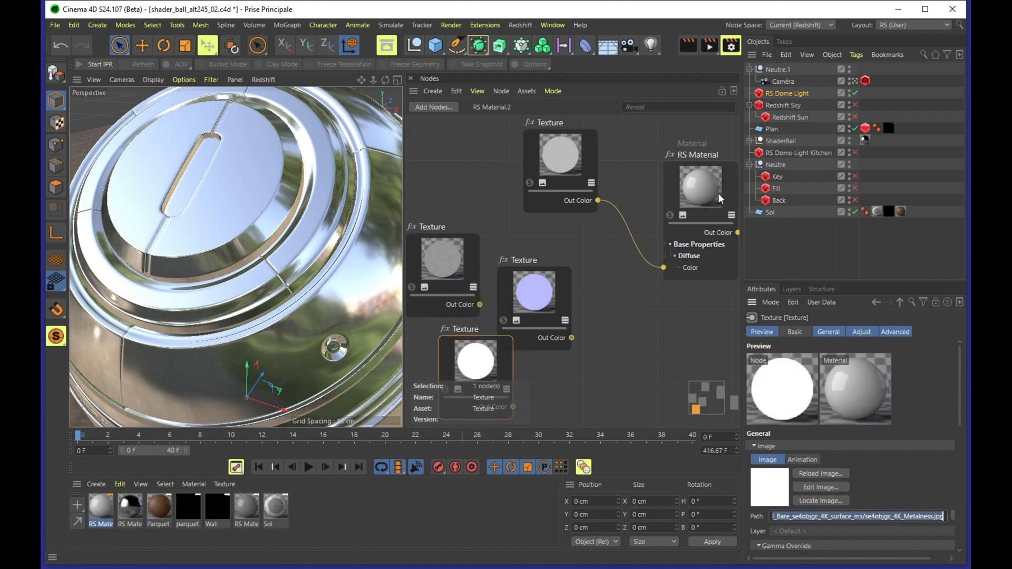
left_click_drag(698, 176, 678, 170)
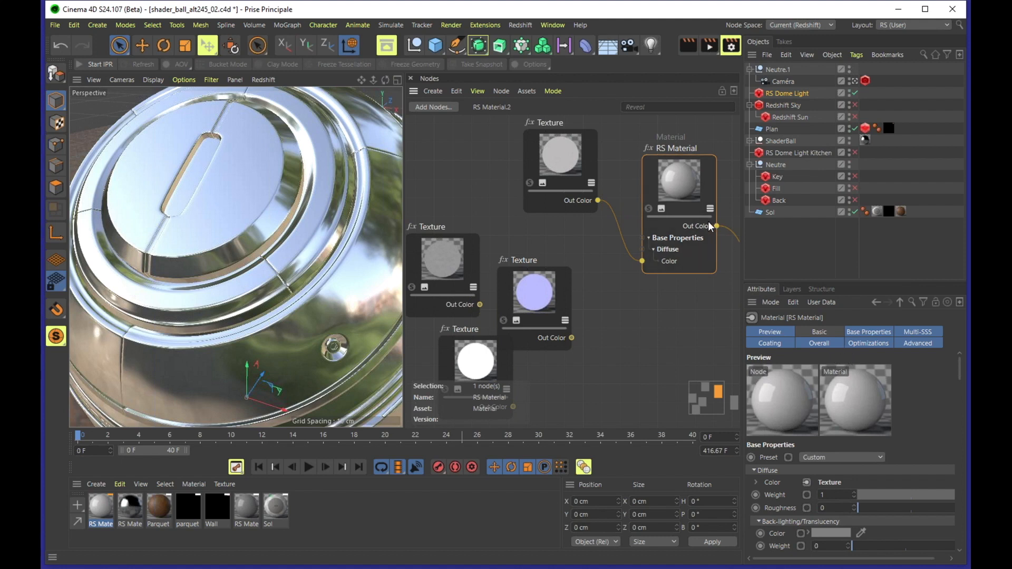
left_click(865, 333)
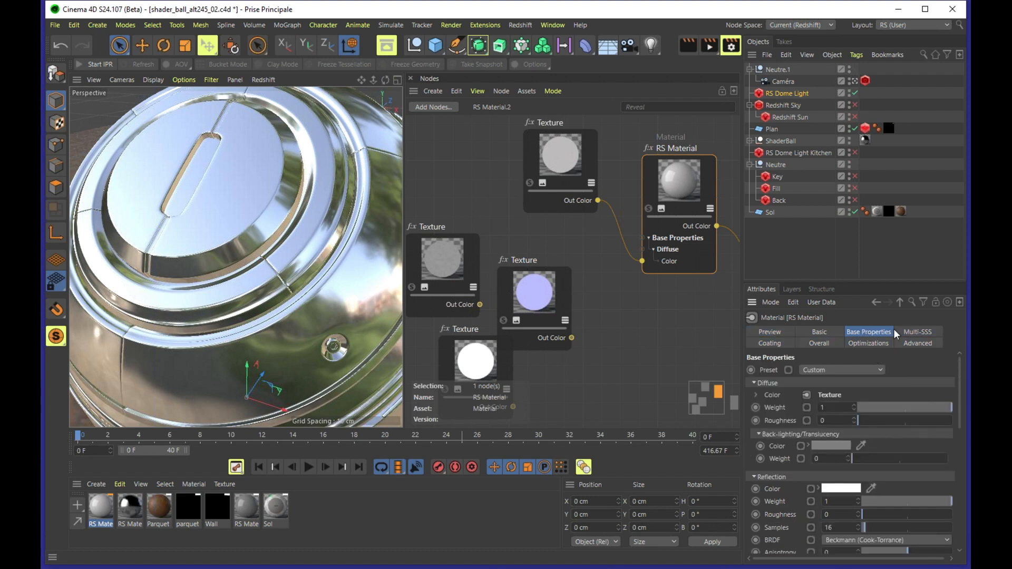
mouse_move(959, 376)
left_mouse_down()
mouse_move(956, 412)
mouse_move(956, 394)
left_mouse_up()
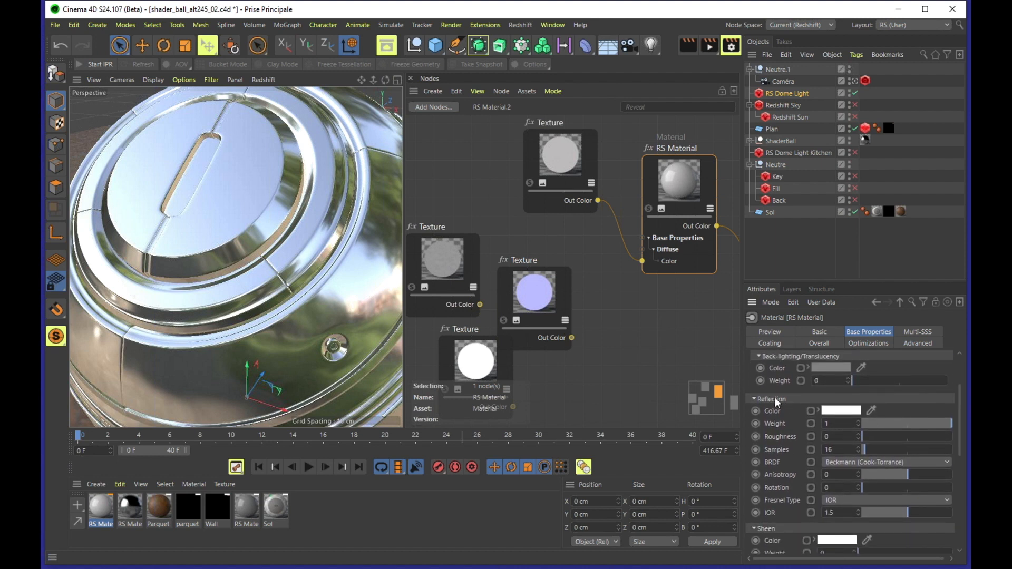
left_click(835, 500)
left_click(791, 479)
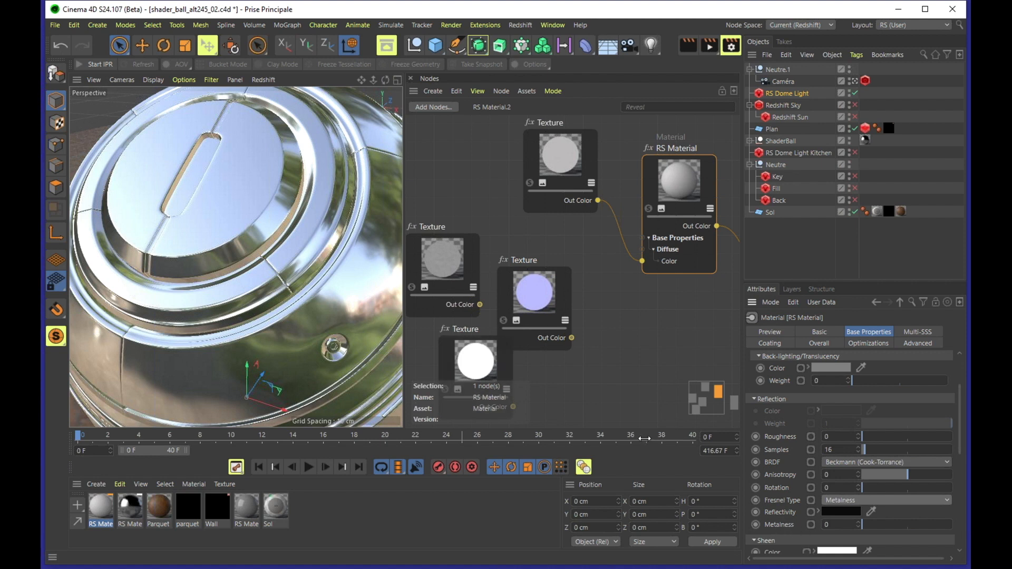
- Move the white metalness texture node slightly and connect its output color to the RS Material's reflection metalness
mouse_move(485, 375)
left_mouse_down()
mouse_move(482, 346)
mouse_move(474, 361)
left_mouse_up()
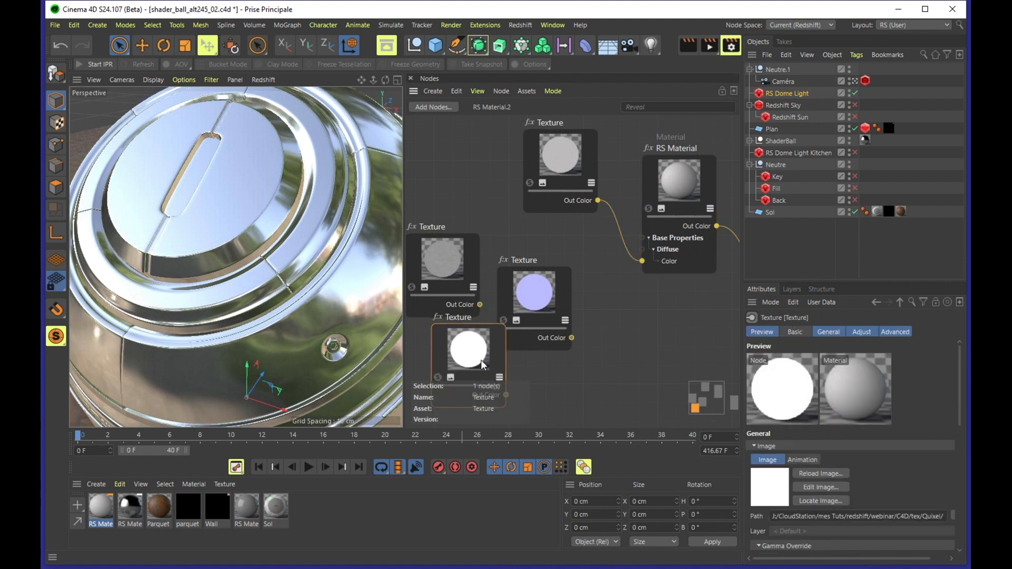
left_click_drag(490, 369, 666, 175)
mouse_move(677, 185)
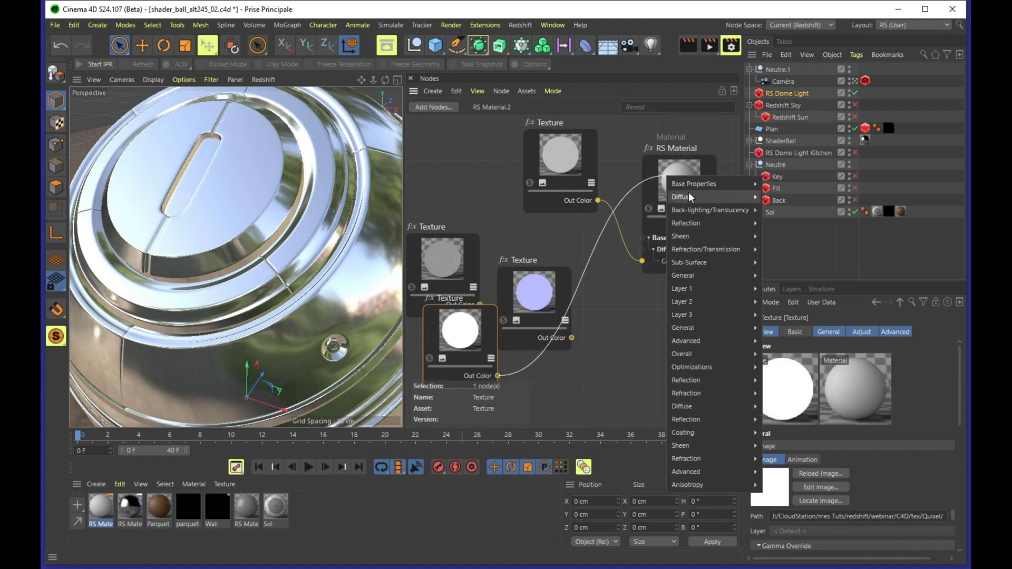
mouse_move(706, 378)
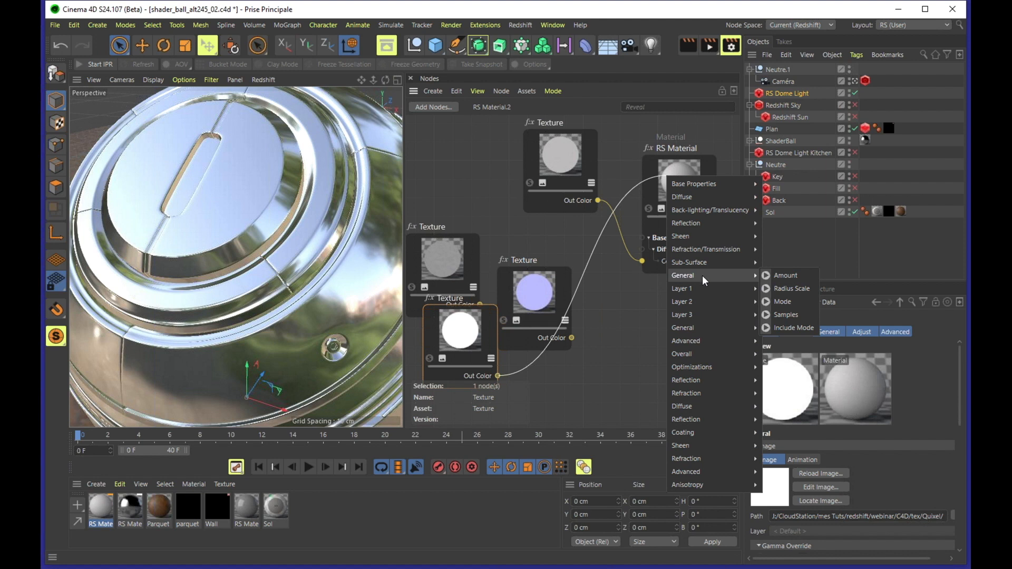
mouse_move(701, 358)
mouse_move(706, 242)
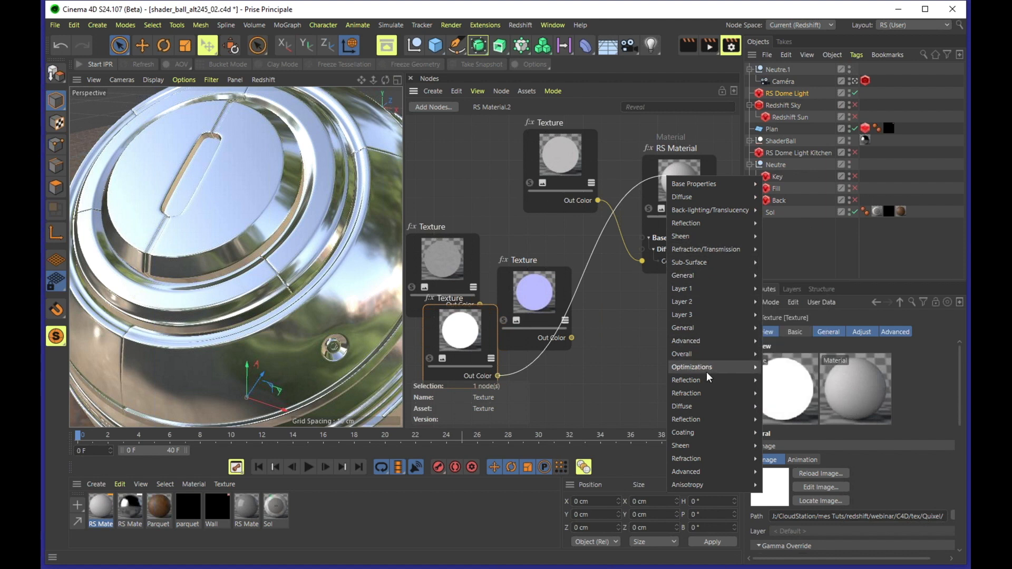
mouse_move(709, 223)
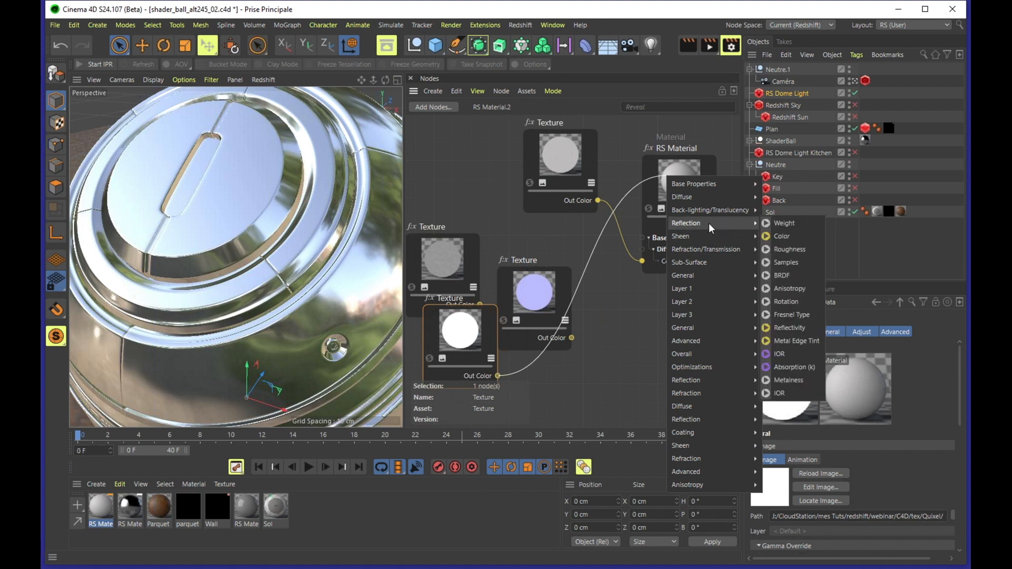
left_click(787, 379)
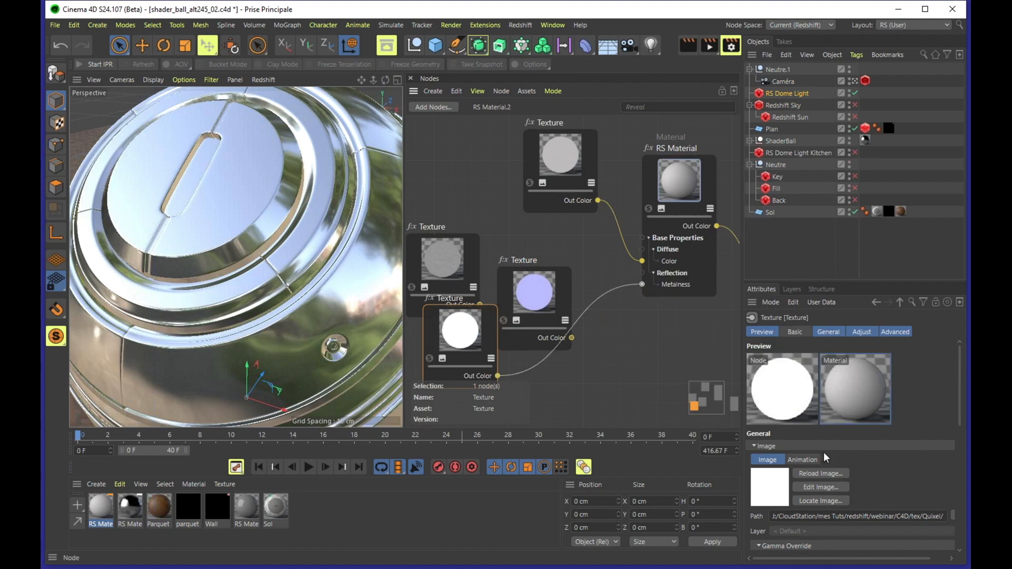
- Examine the RS Material's reflection settings and its metalness link
left_click(703, 205)
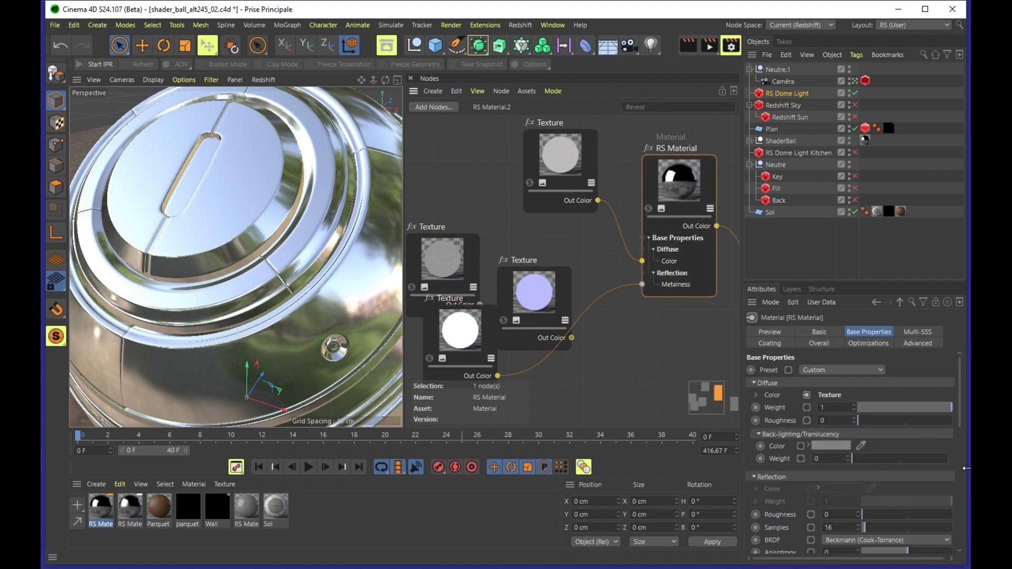
left_click_drag(957, 413, 960, 471)
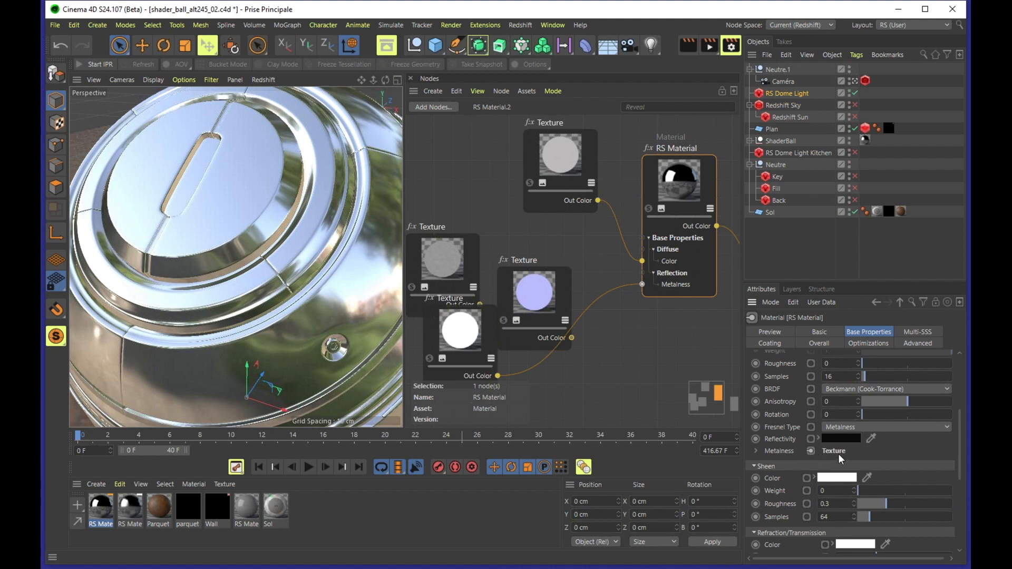
left_click_drag(960, 428, 953, 404)
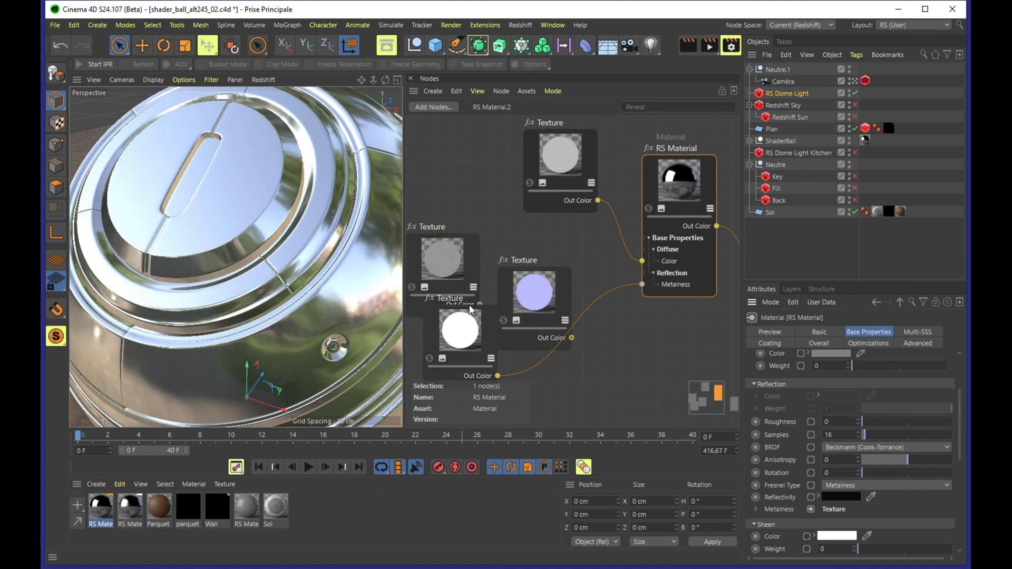
- Disconnect the metalness texture from the RS Material and set the reflection metalness value to 1
left_click_drag(460, 328, 473, 351)
left_click(675, 253)
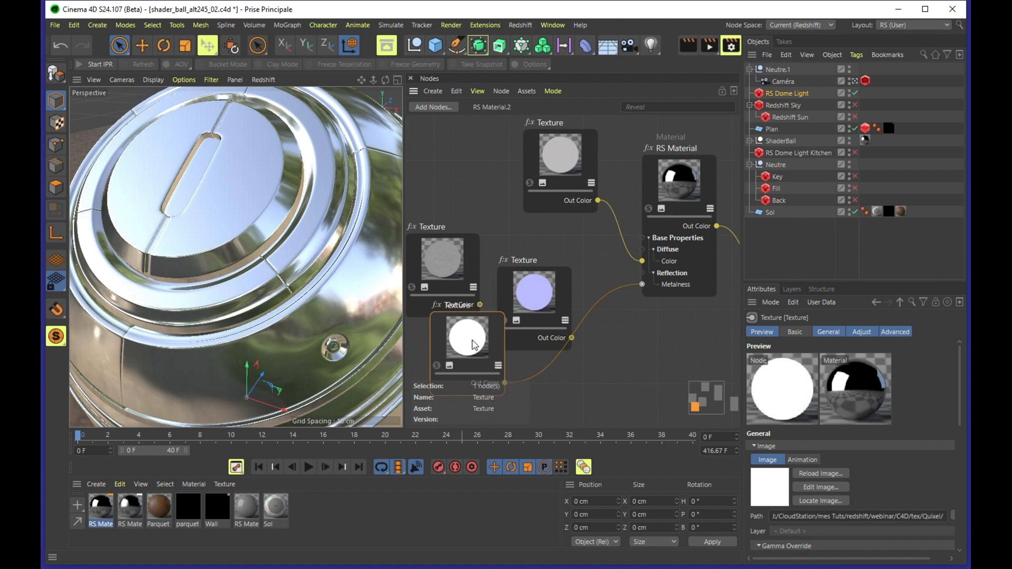
left_click_drag(642, 284, 612, 310)
left_click(674, 178)
left_click_drag(960, 364, 960, 421)
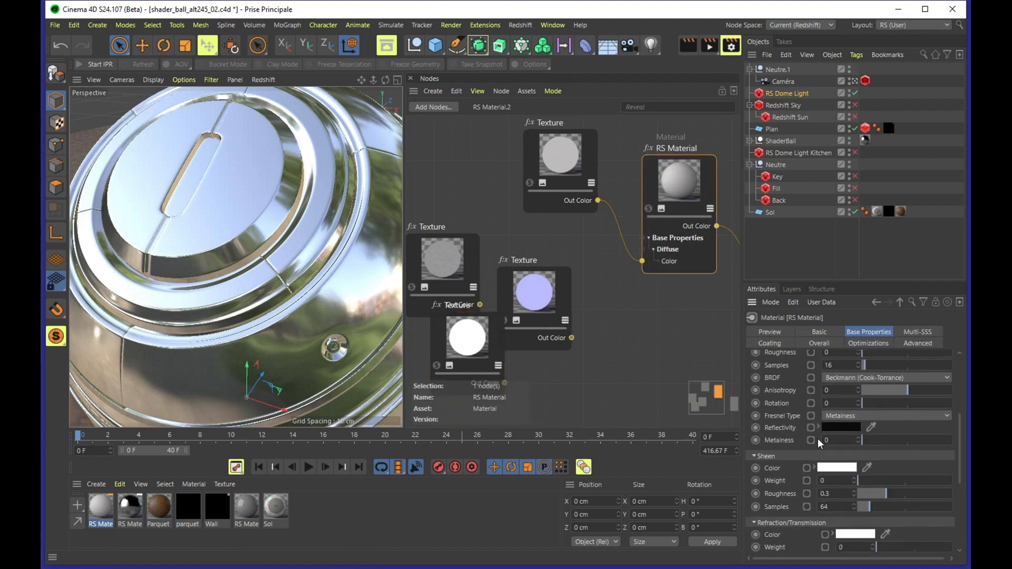
left_click_drag(879, 439, 952, 441)
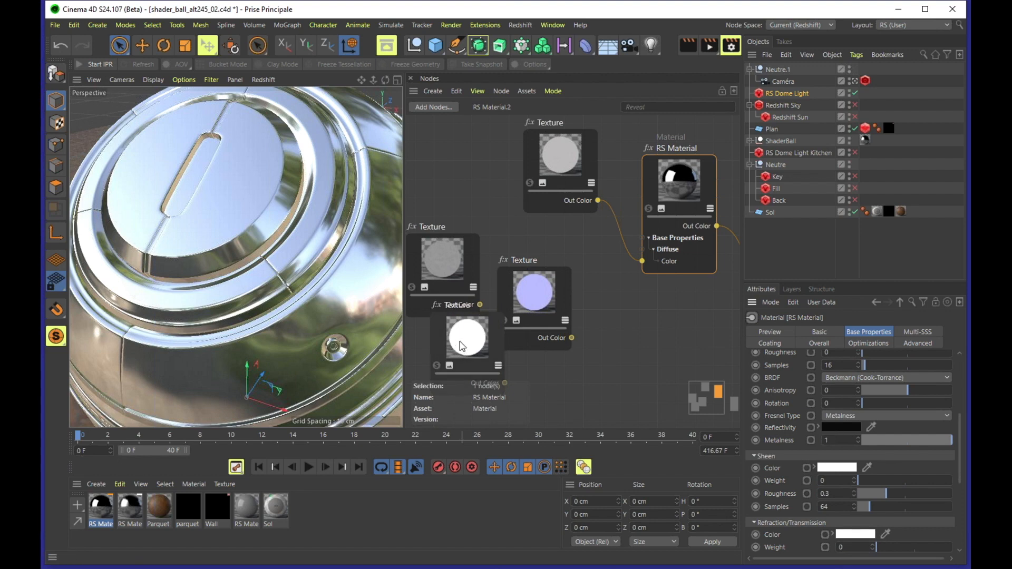
- Move the unused white metalness texture node out of the way, below the other texture nodes
left_click_drag(459, 346, 486, 361)
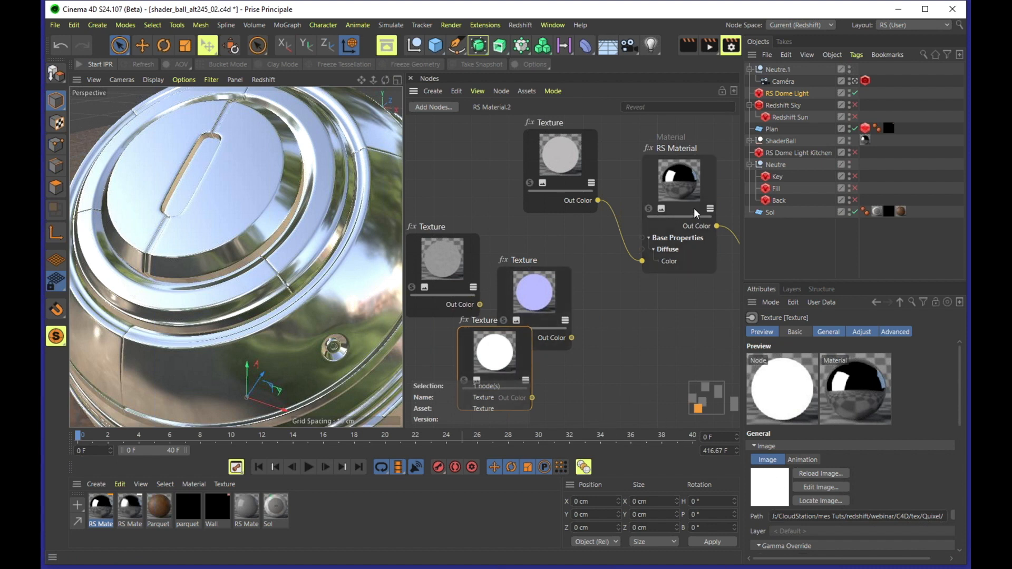
left_click(674, 175)
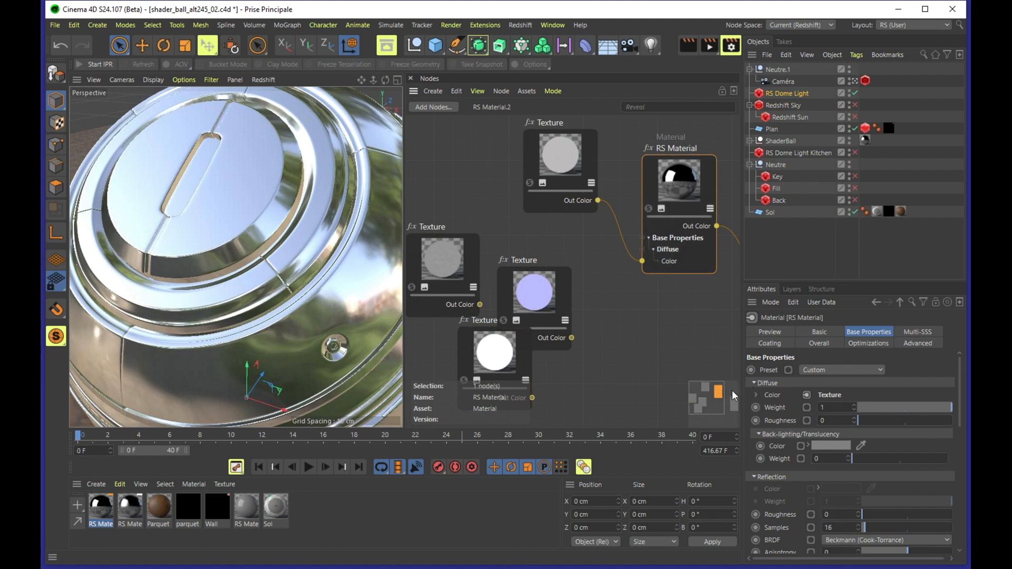
left_click_drag(488, 353, 424, 420)
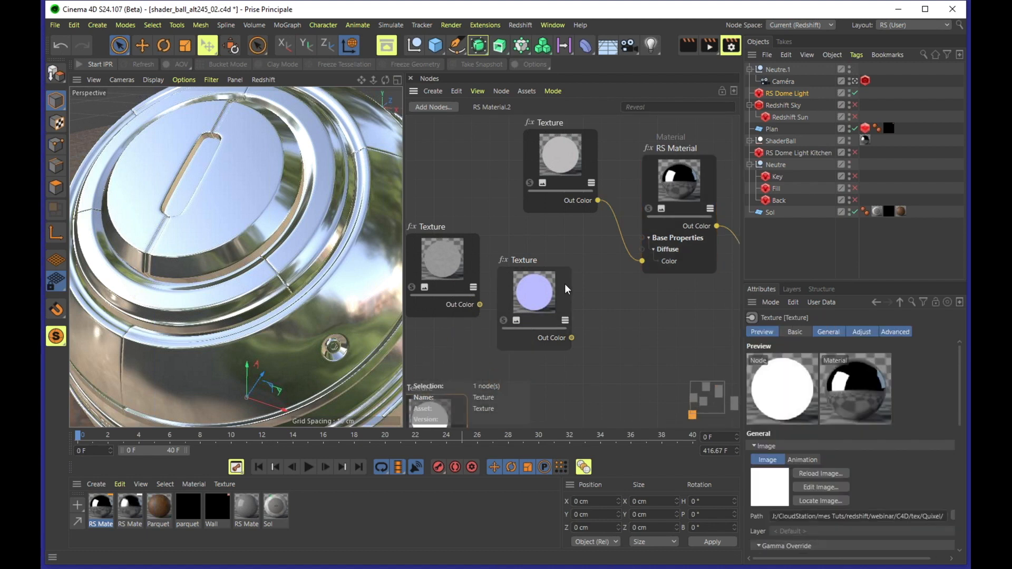
- Move the roughness texture node up and connect its output color to the RS Material's reflection roughness
left_click_drag(437, 258, 445, 230)
left_click_drag(492, 271, 672, 181)
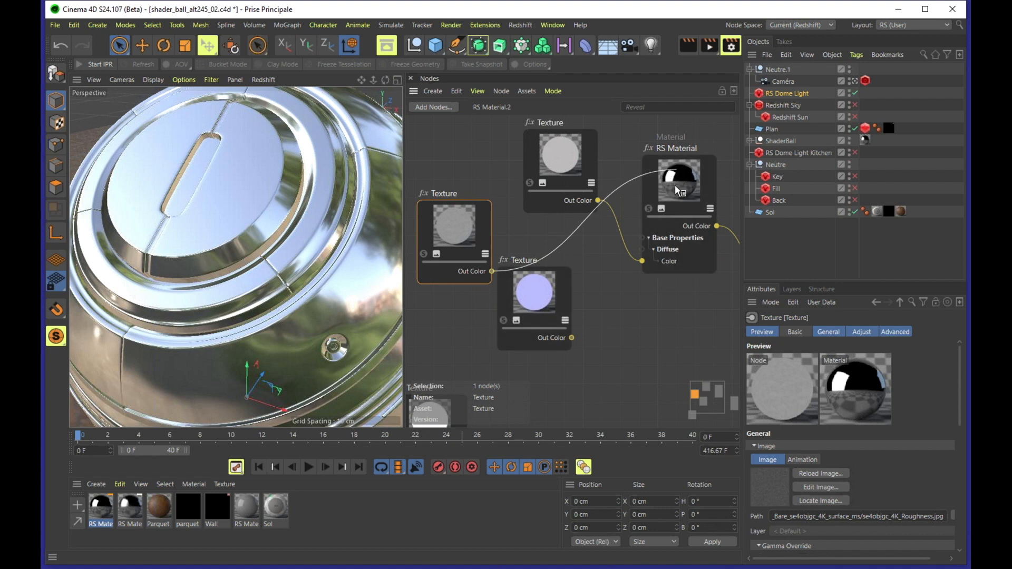
left_click_drag(675, 185, 679, 199)
mouse_move(716, 215)
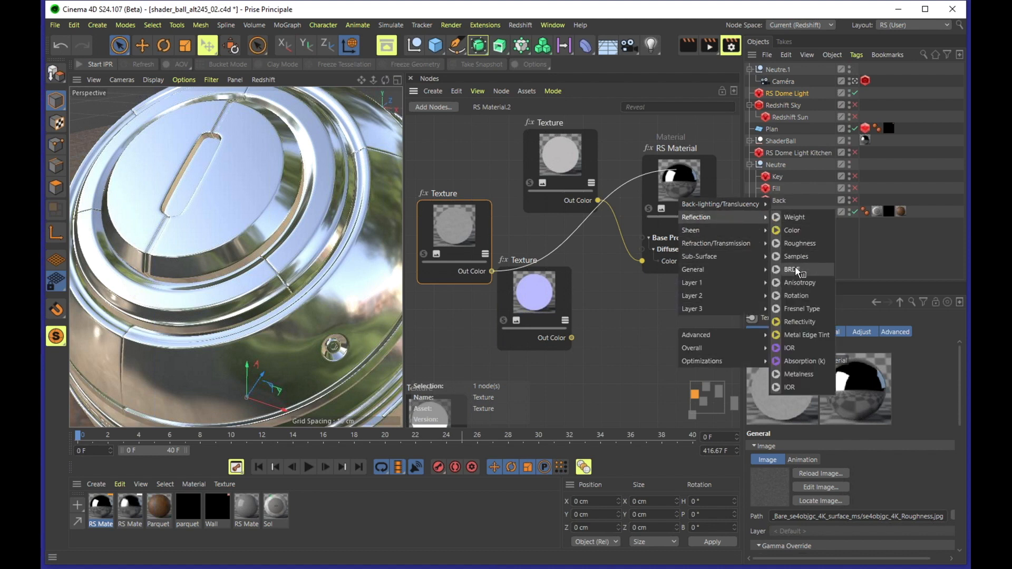
left_click(799, 243)
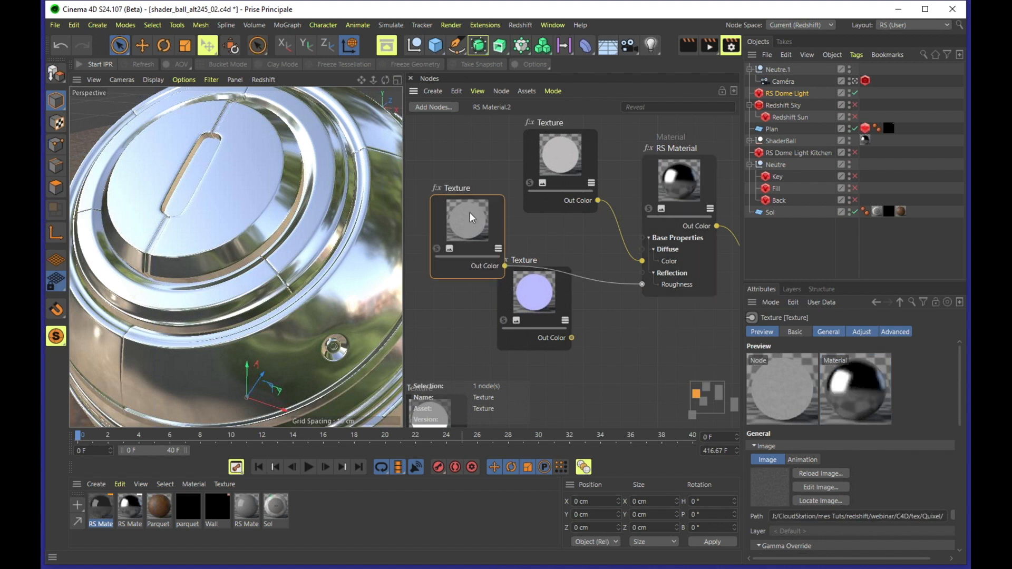
left_click_drag(470, 213, 471, 210)
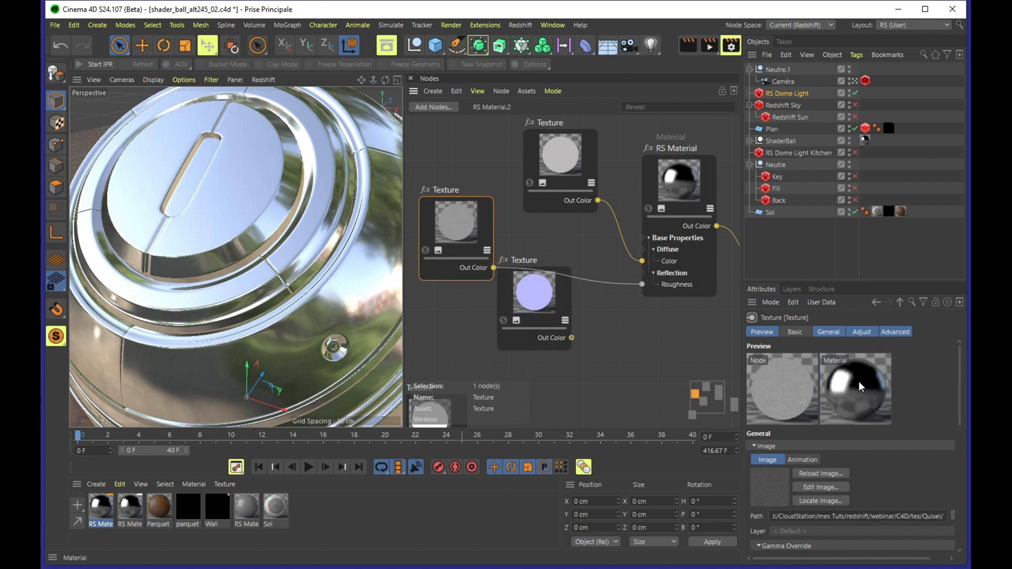
- Move the normal texture below the roughness texture and add a Bump Map node between it and the RS Material
left_click_drag(530, 296, 488, 324)
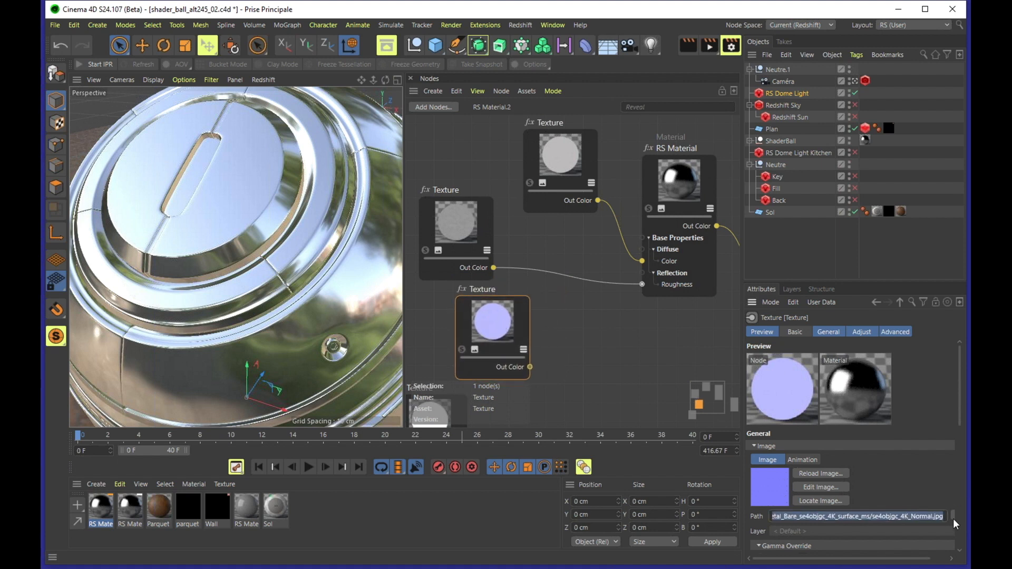
left_click(603, 321)
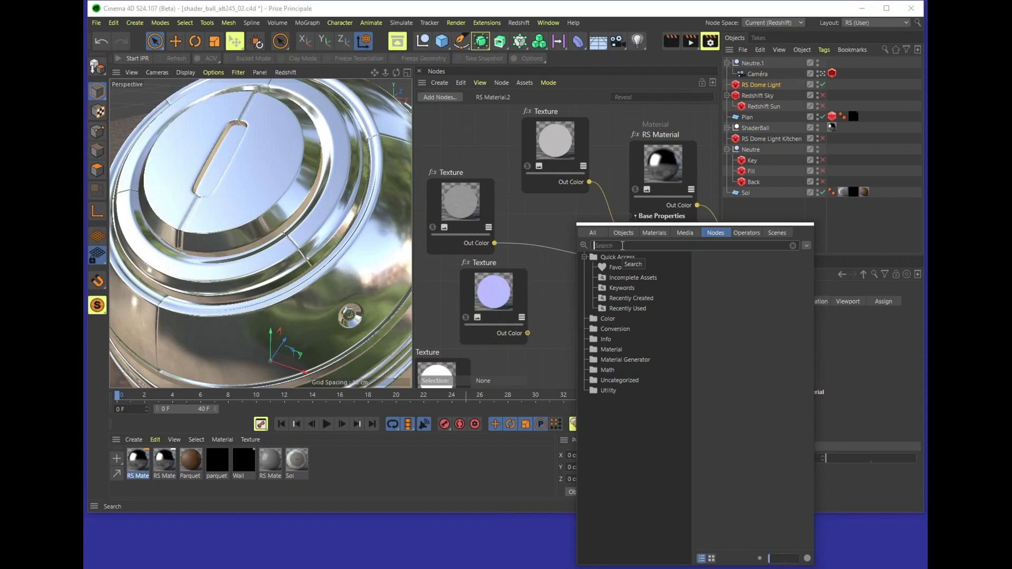
type("bump")
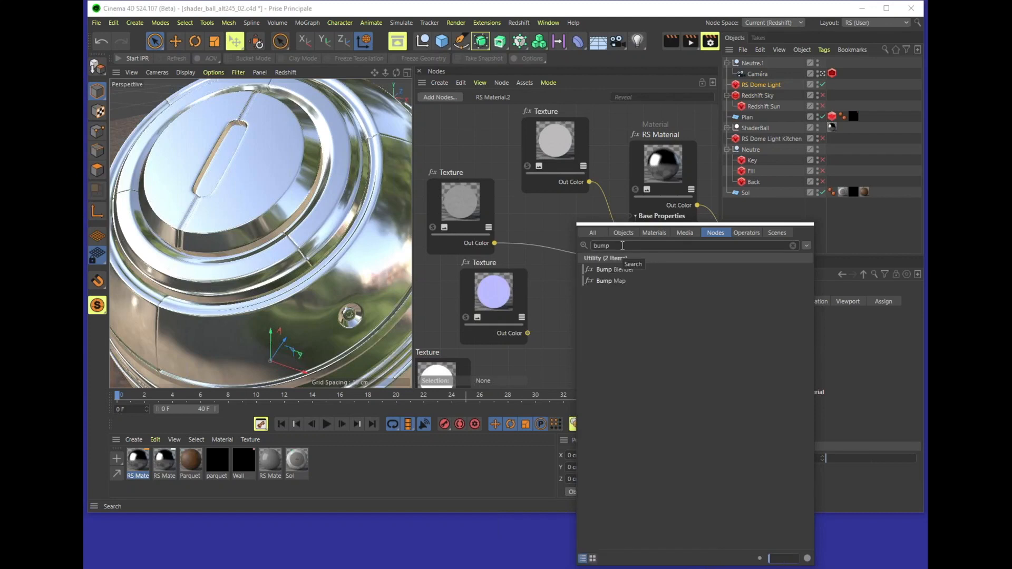
left_click(614, 281)
left_click_drag(615, 280, 563, 309)
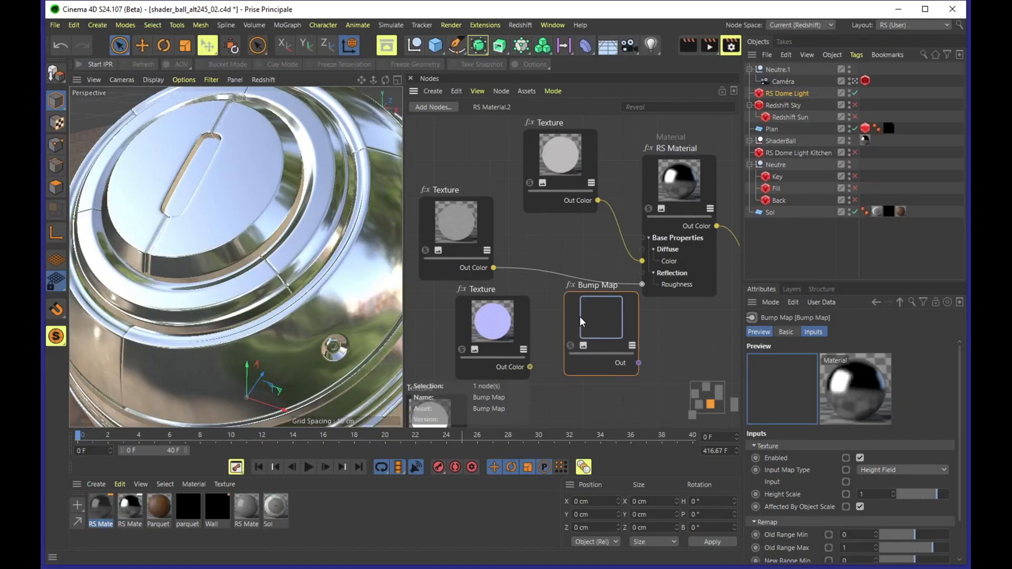
- Set the Bump Map node's input map type to Tangent-Space Normal
left_click(503, 318)
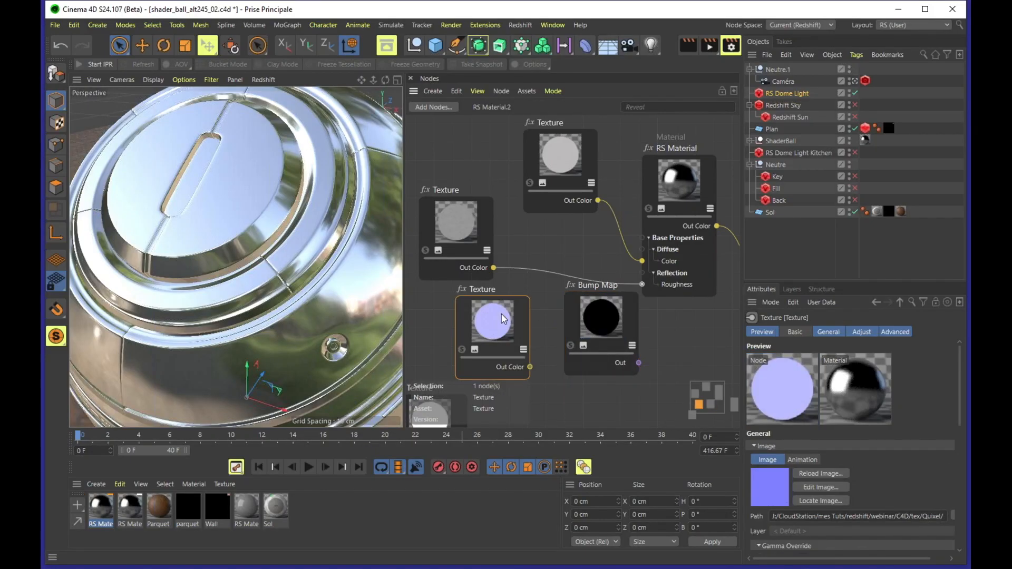
left_click(602, 301)
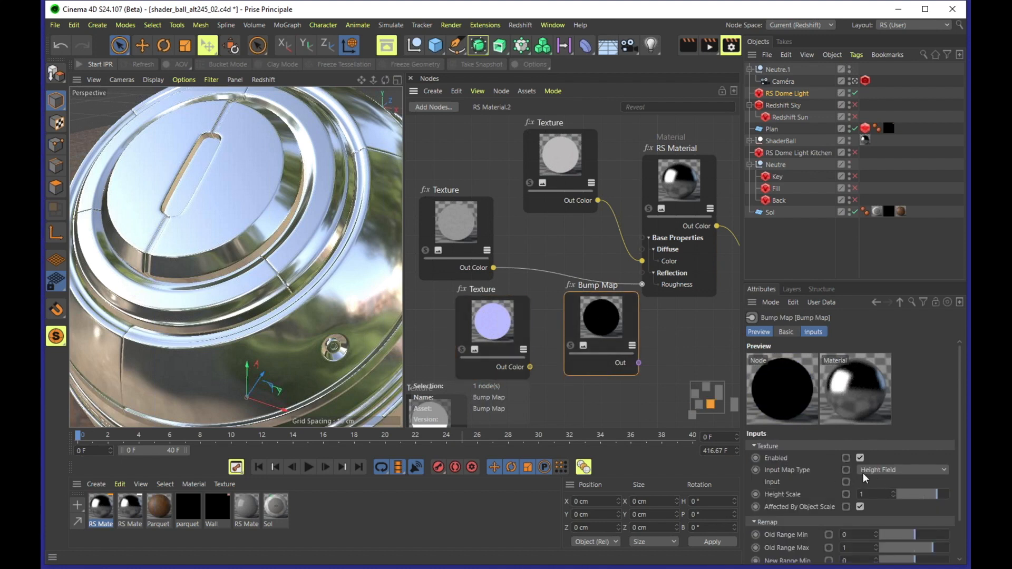
left_click(909, 470)
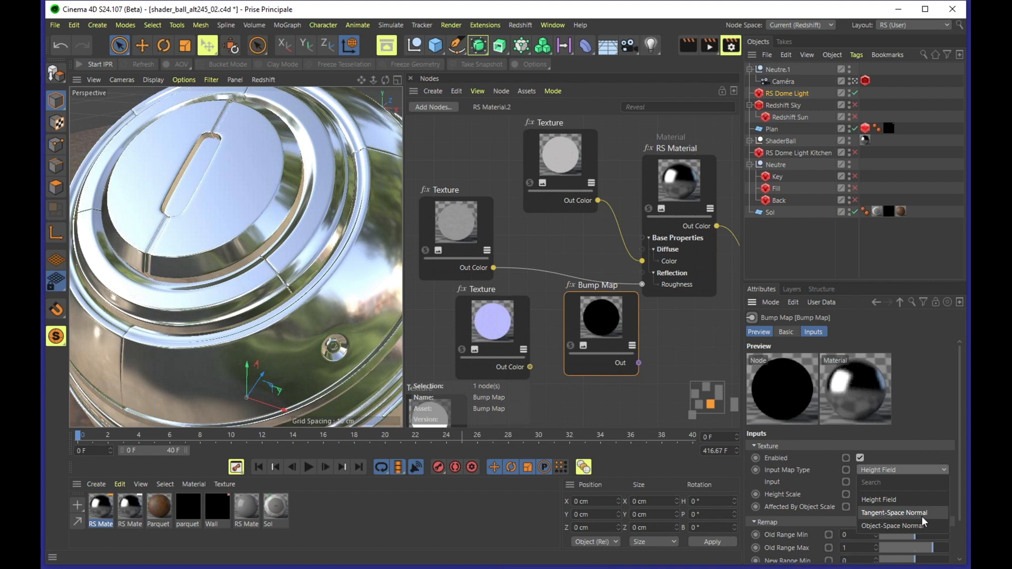
left_click(908, 516)
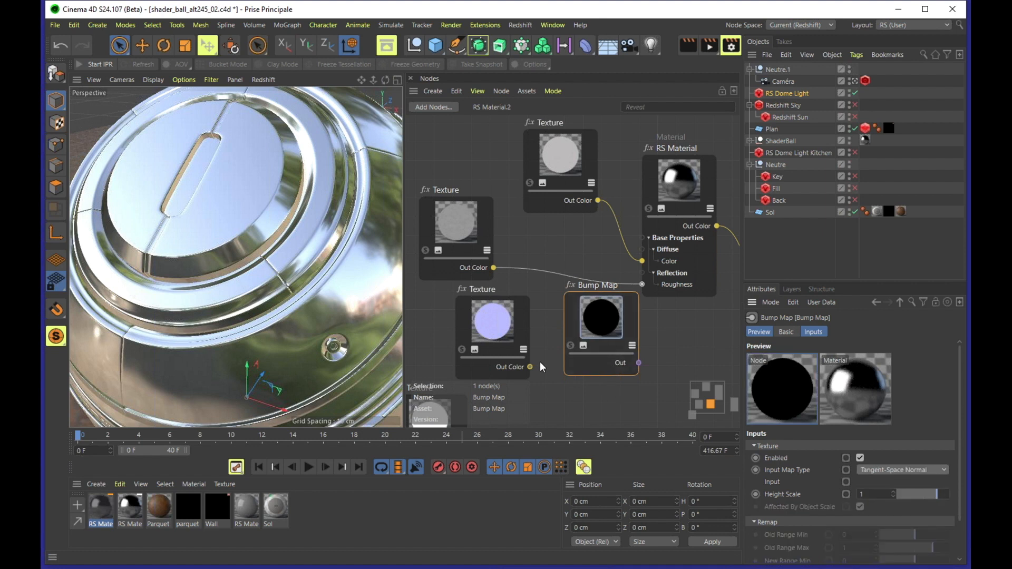
- Connect the normal texture's output color to the Bump Map node's texture input
left_click_drag(530, 367, 599, 318)
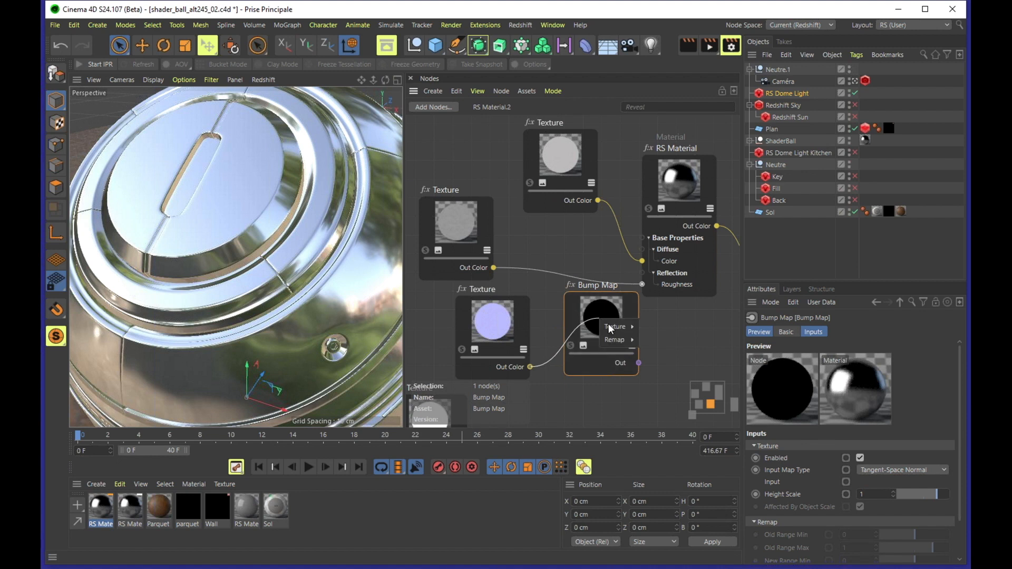
mouse_move(618, 327)
left_click(663, 367)
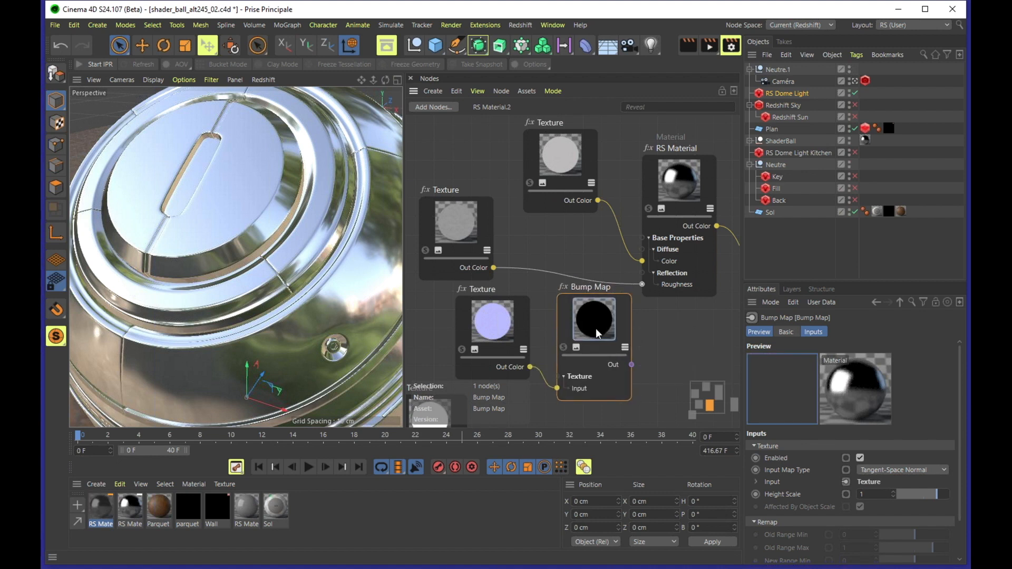
- Connect the Bump Map node's output to the RS Material's overall bump map input
left_click_drag(622, 369, 671, 181)
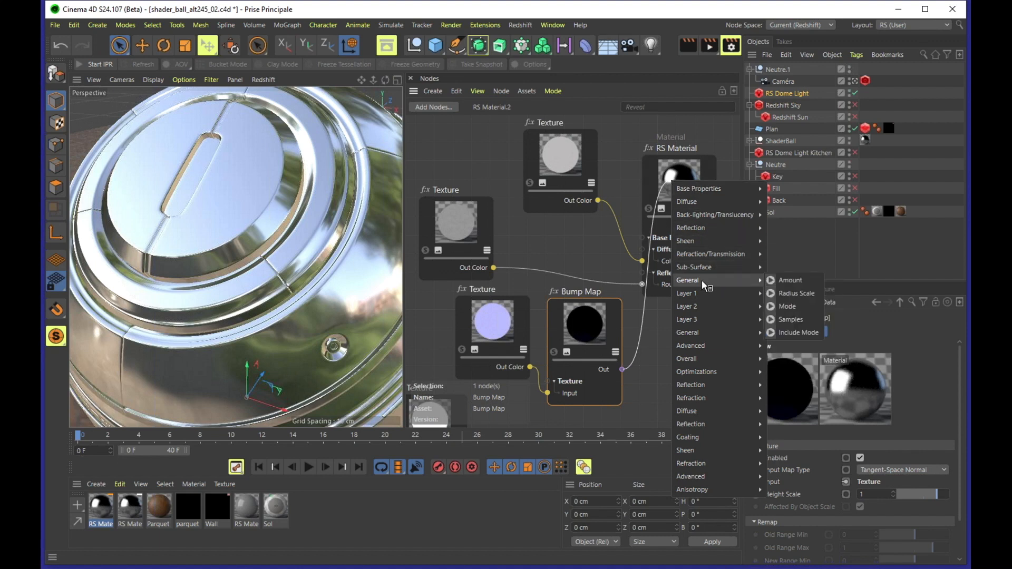
mouse_move(716, 211)
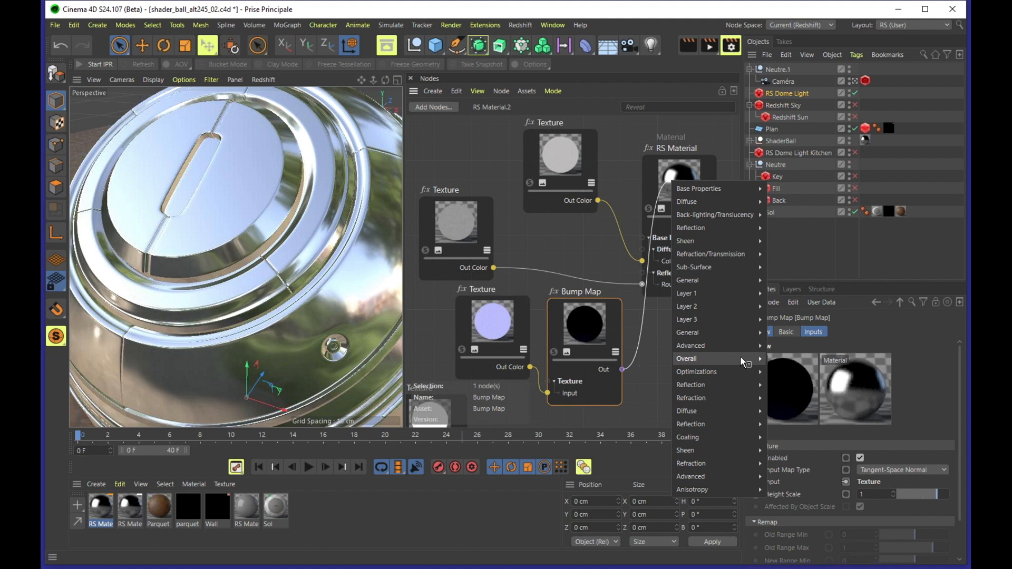
mouse_move(740, 358)
left_click(798, 412)
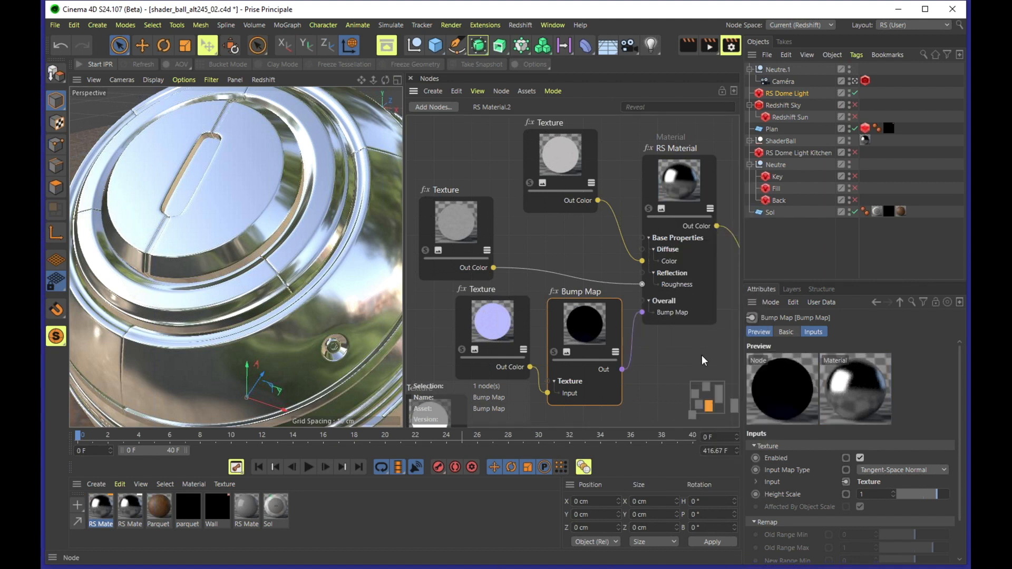
- Apply the new metal material to the ShaderBall object and delete its old RS Material.1 tag
left_click_drag(101, 508, 771, 137)
left_click(864, 140)
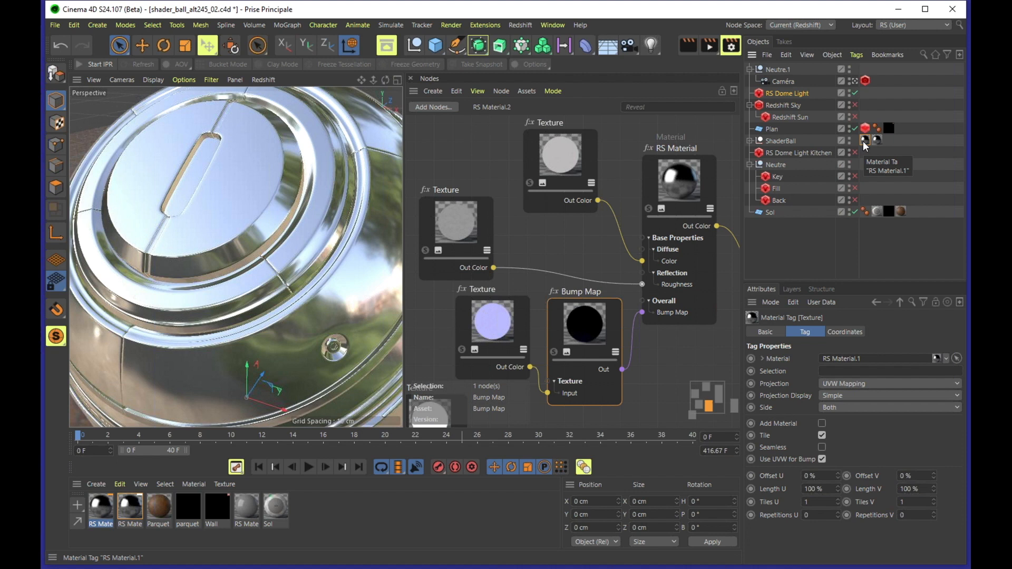
key("Delete")
- Rename the new material NEW METAL and start the Redshift IPR render
double_click(103, 523)
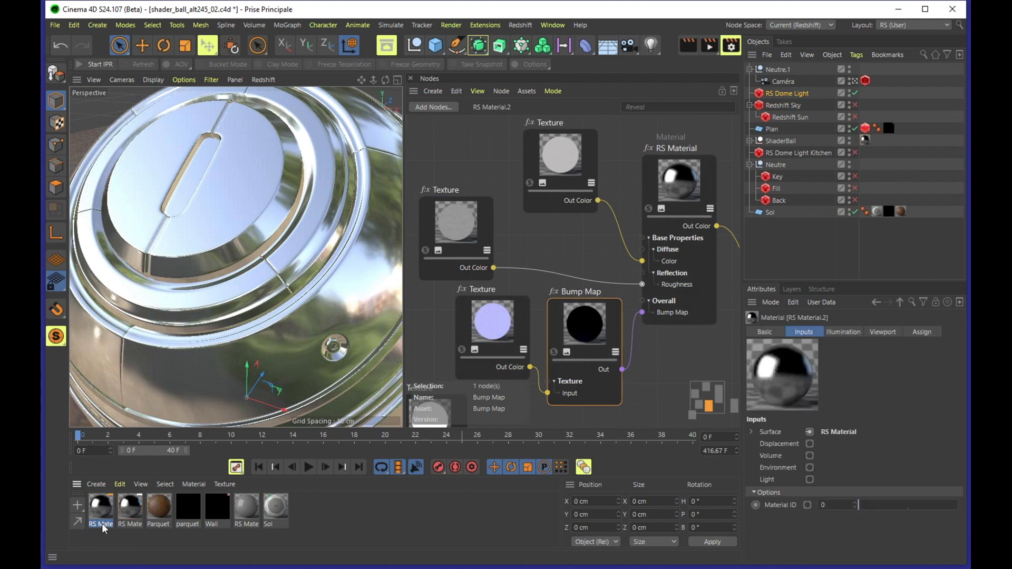
type("NEW")
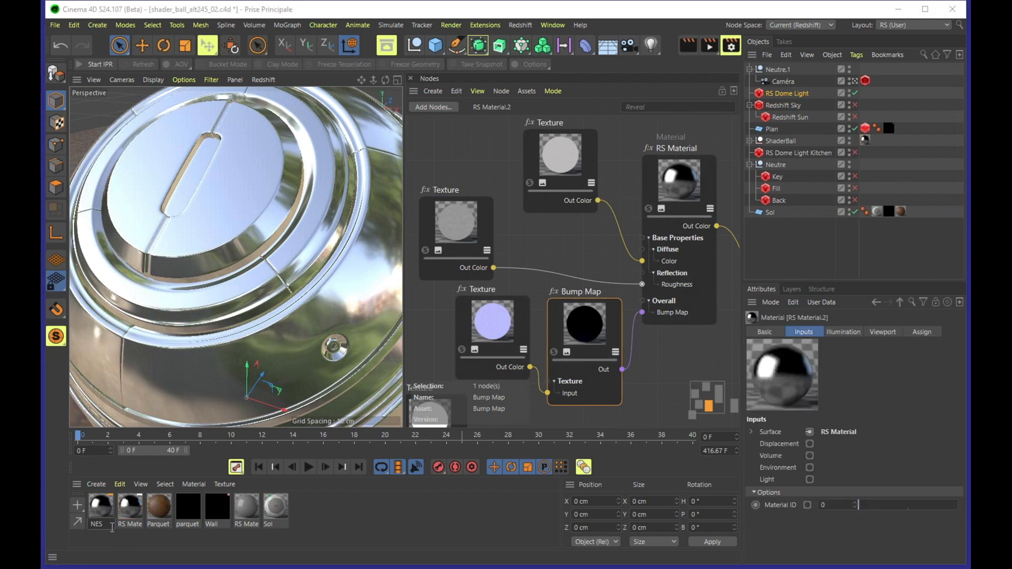
type(" METAL")
key("Return")
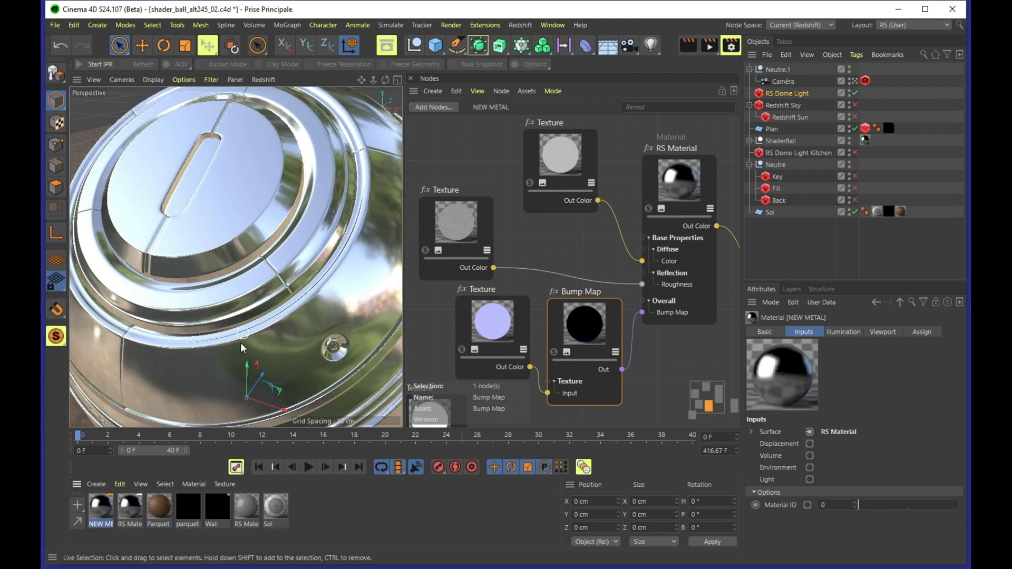
left_click(97, 64)
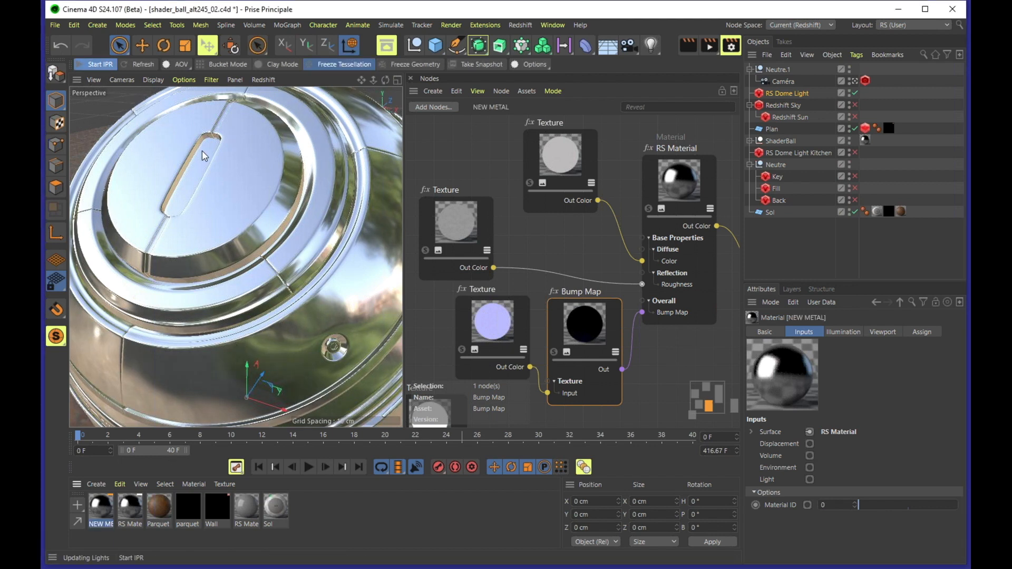